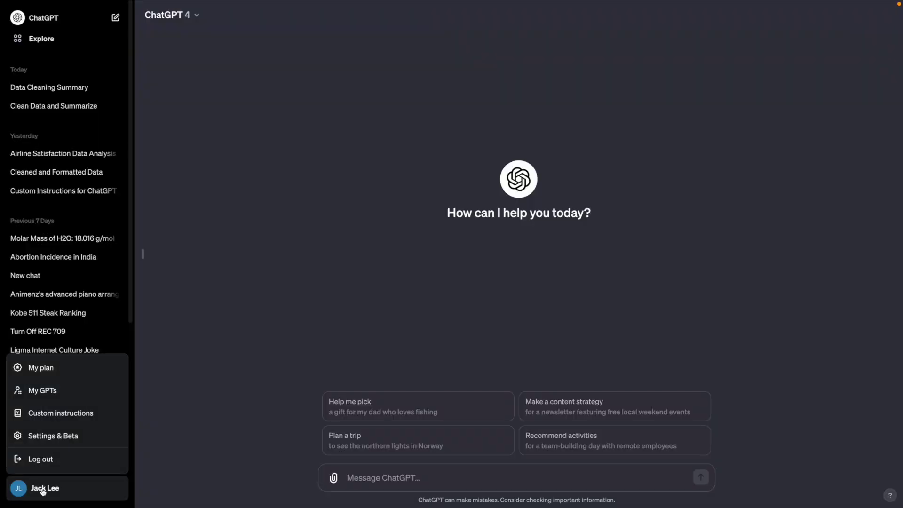
Paste the formal, detailed, methodical response-style guidance (572/1500 characters) into custom instructions and save.
click(50, 413)
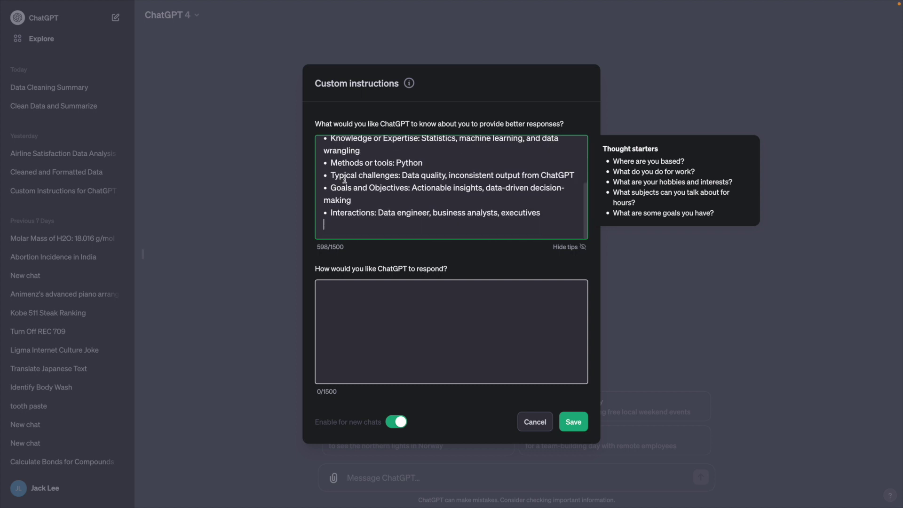
click(340, 302)
key(ctrl+v)
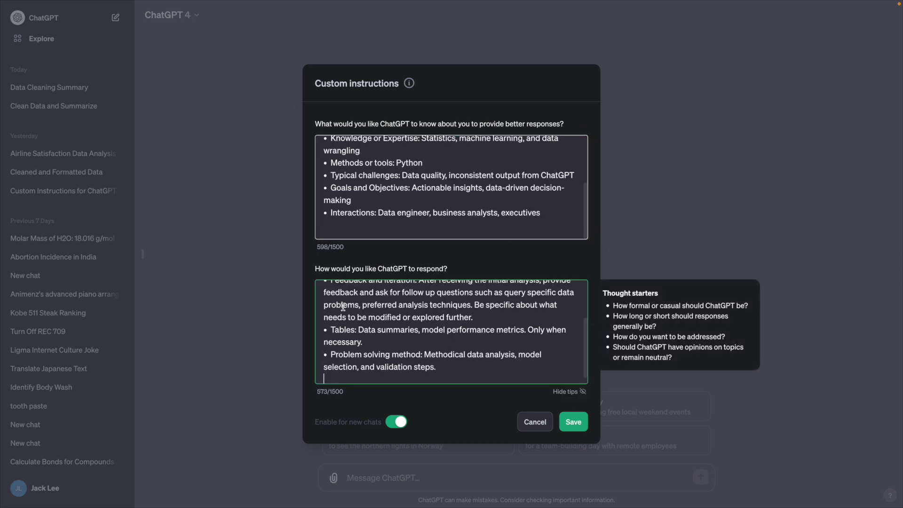
scroll(343, 307, up, 3)
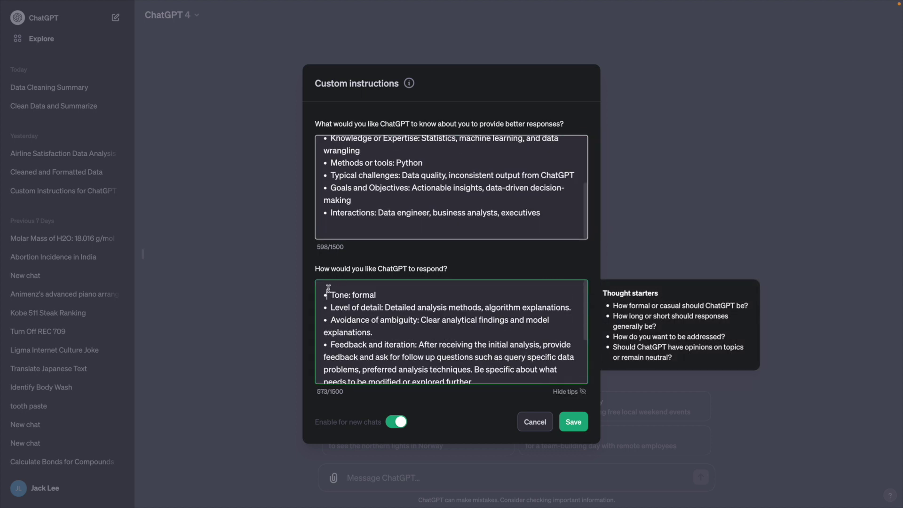
scroll(366, 315, down, 3)
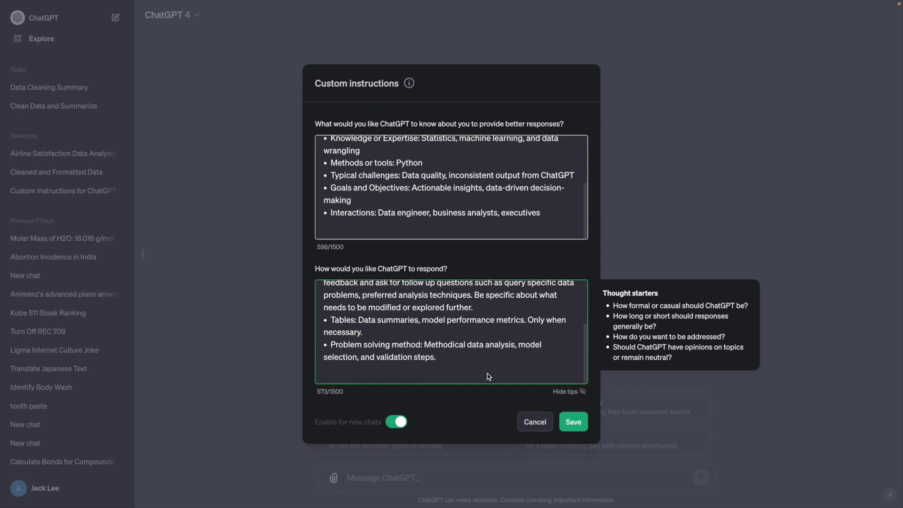
click(573, 422)
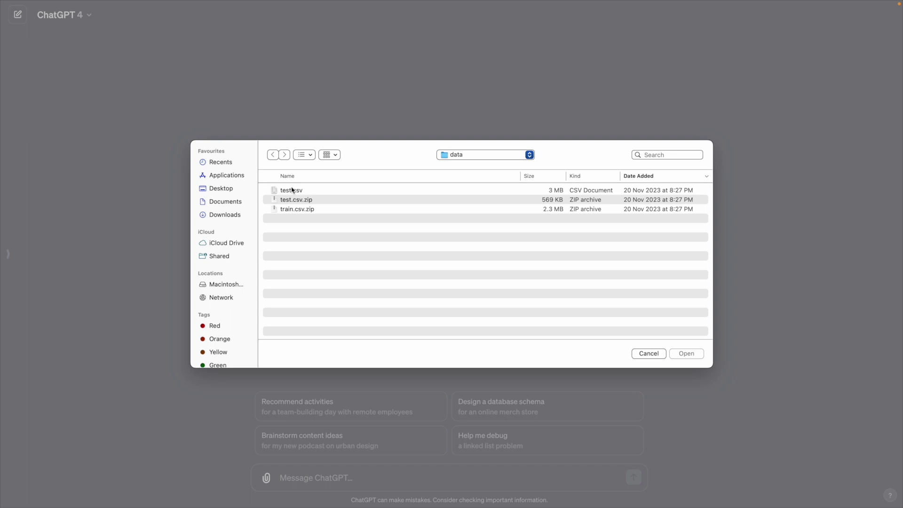
Pick test.csv, check the supported upload types (CSV, JSON, Excel, text, images, Zip), and attach it.
click(292, 190)
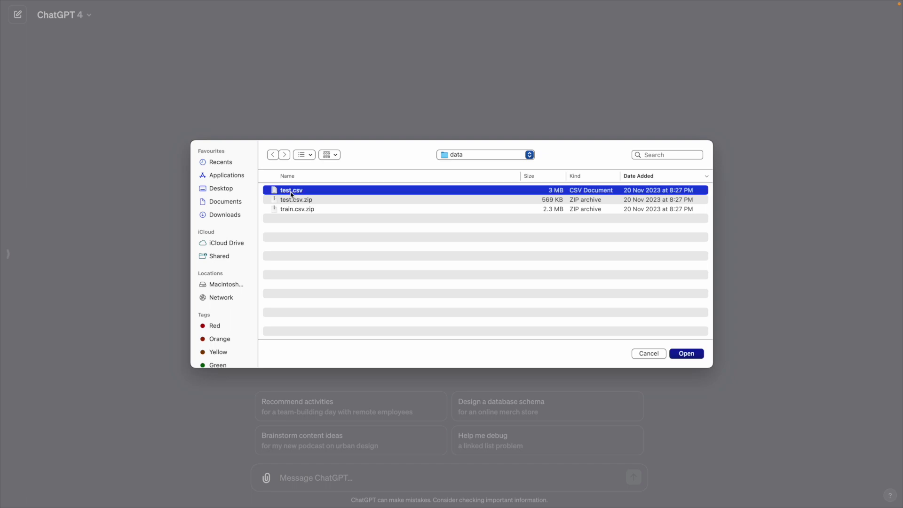
drag(281, 55, 485, 55)
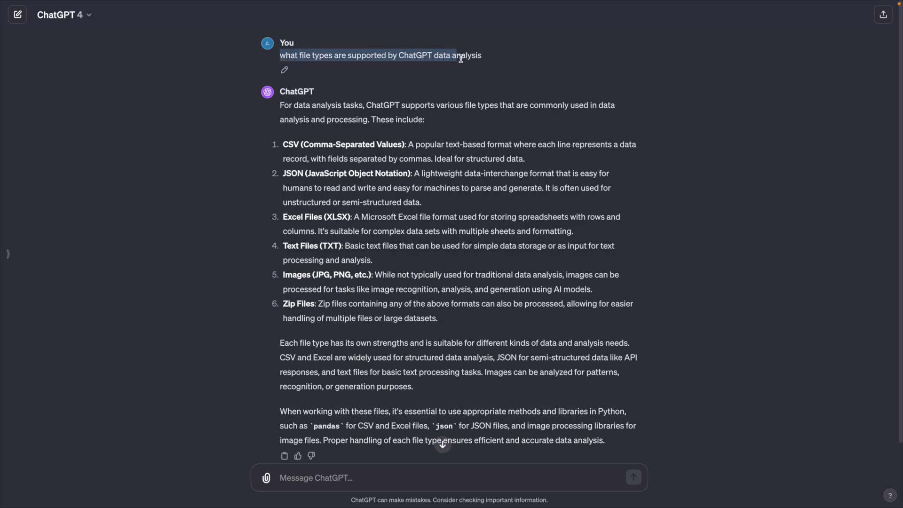
drag(282, 144, 370, 145)
drag(282, 173, 291, 175)
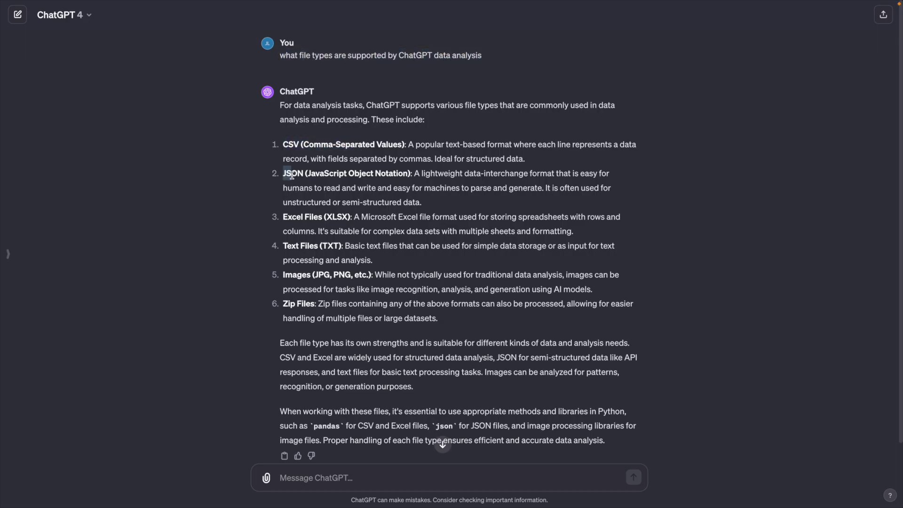
drag(283, 217, 316, 218)
drag(284, 246, 312, 246)
drag(283, 274, 315, 276)
drag(283, 303, 313, 313)
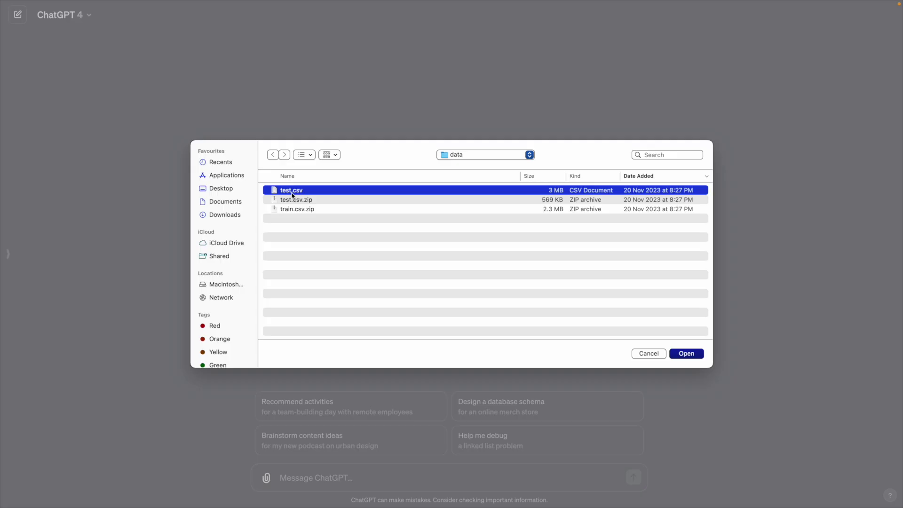
click(690, 356)
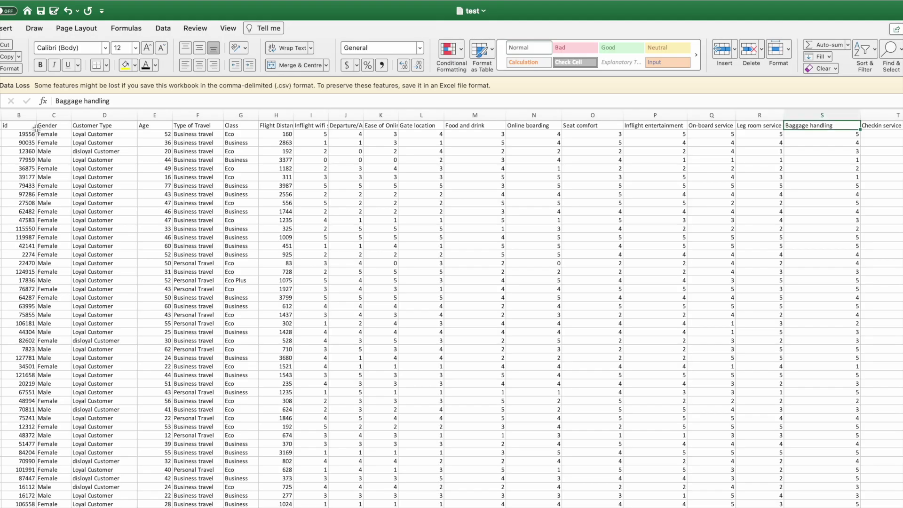
drag(21, 125, 243, 128)
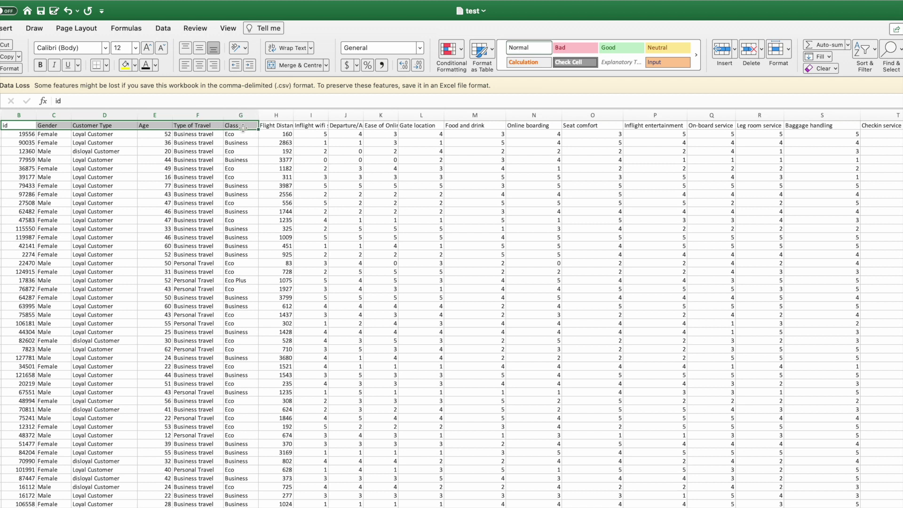
click(473, 126)
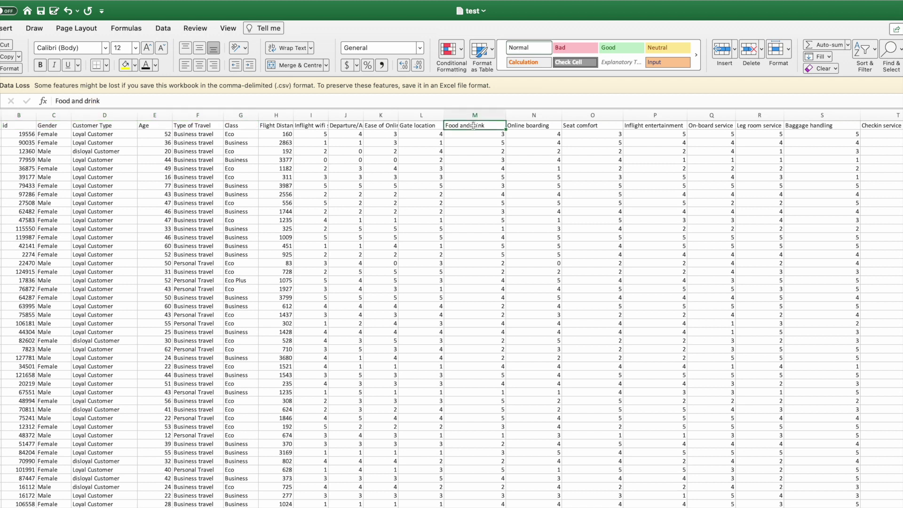
click(524, 123)
drag(583, 125, 661, 121)
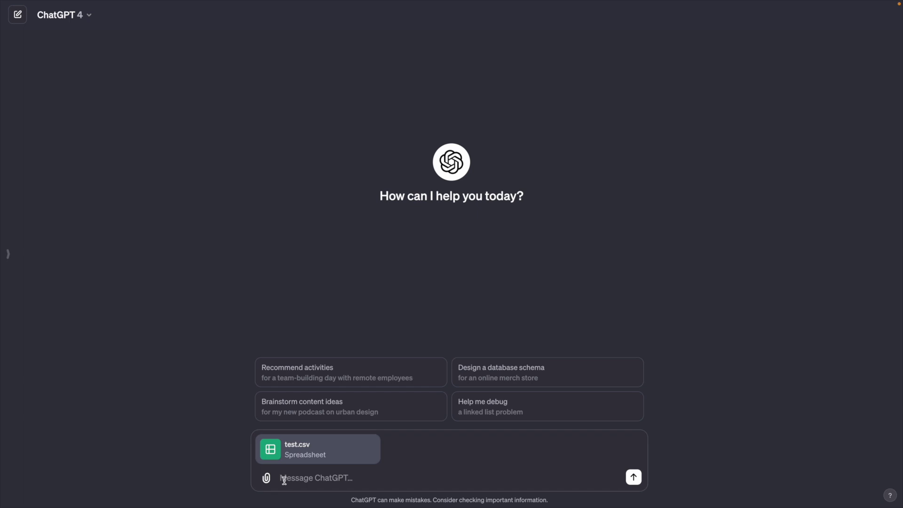
Ask 'Can you please describe the data?' and review the column overview and missing-arrival-delay cleaning suggestion.
text(Can you please describe the d)
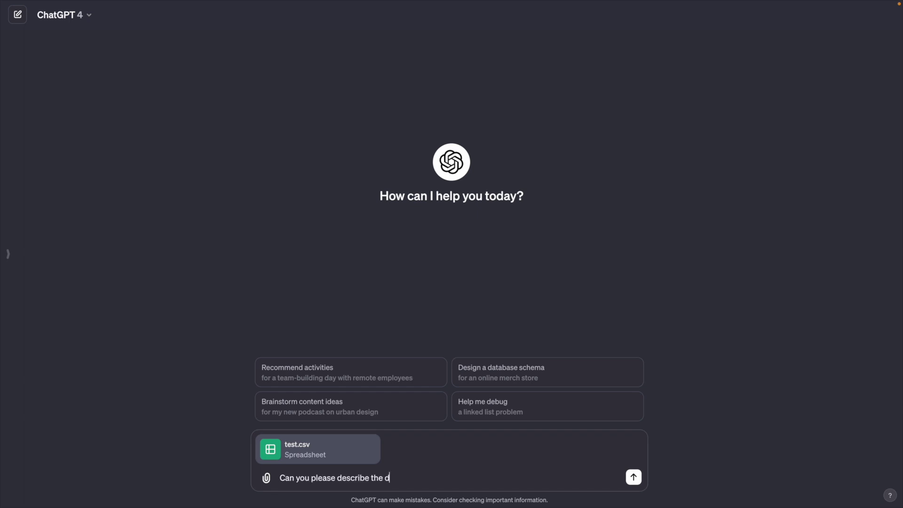
text(ata?)
key(Return)
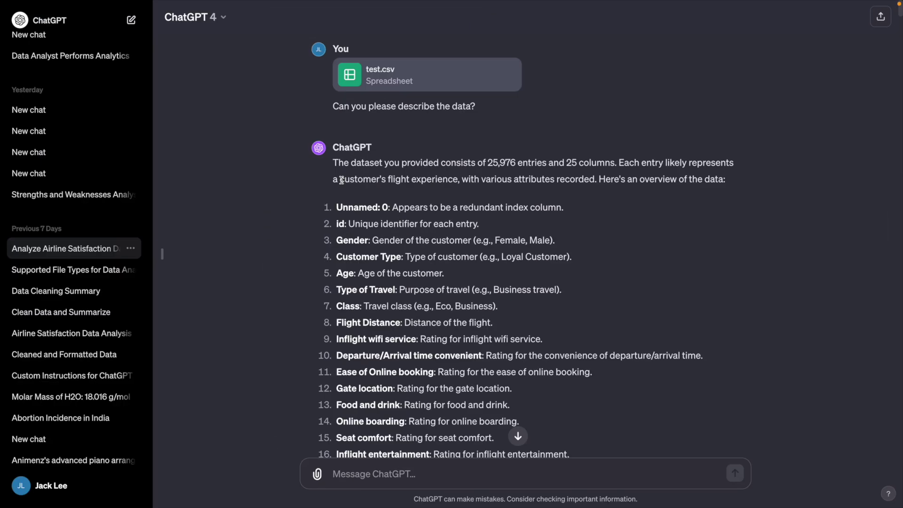
drag(341, 180, 594, 182)
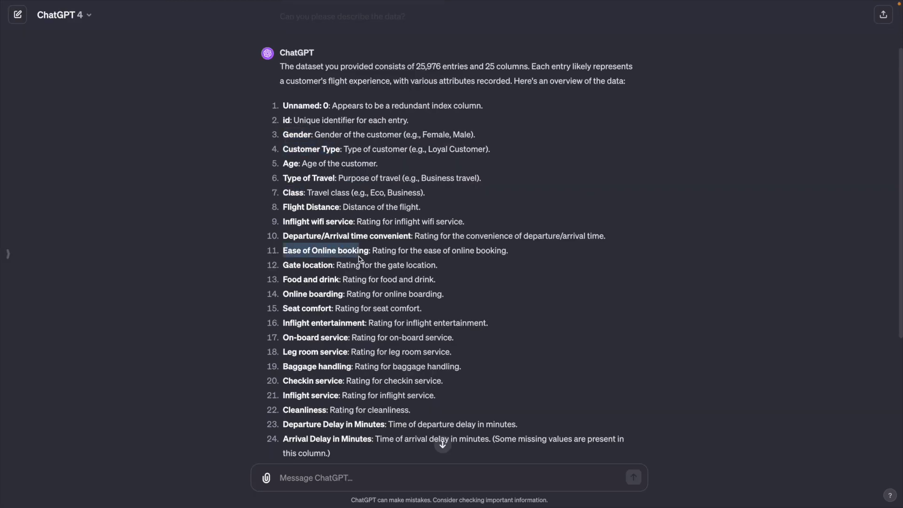
drag(282, 279, 346, 294)
scroll(304, 335, down, 5)
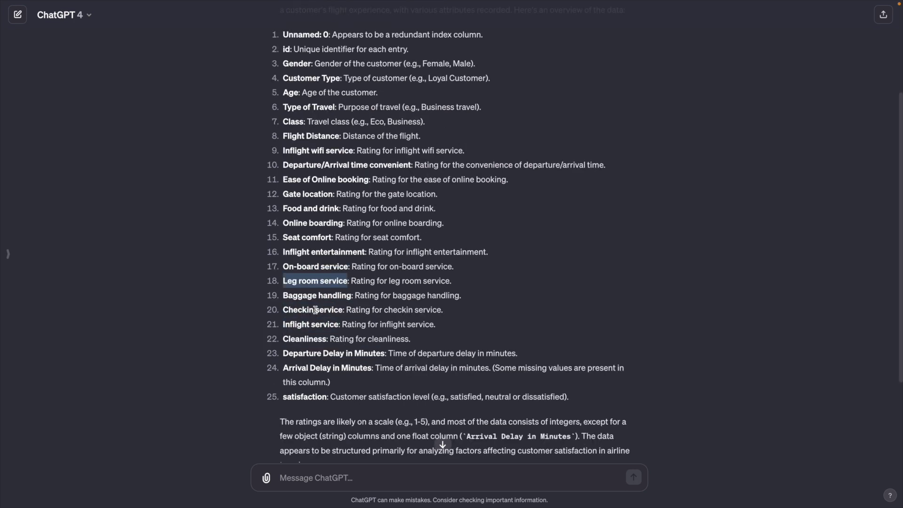
drag(394, 363, 607, 363)
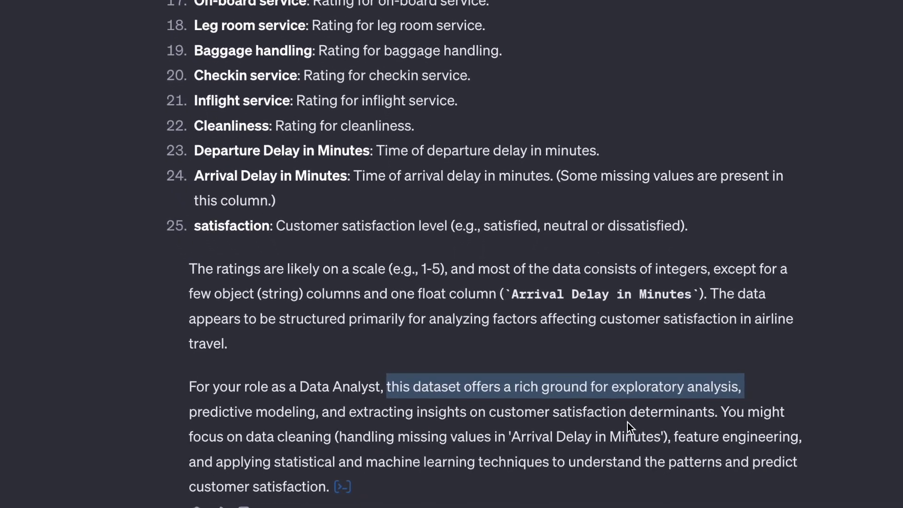
click(400, 464)
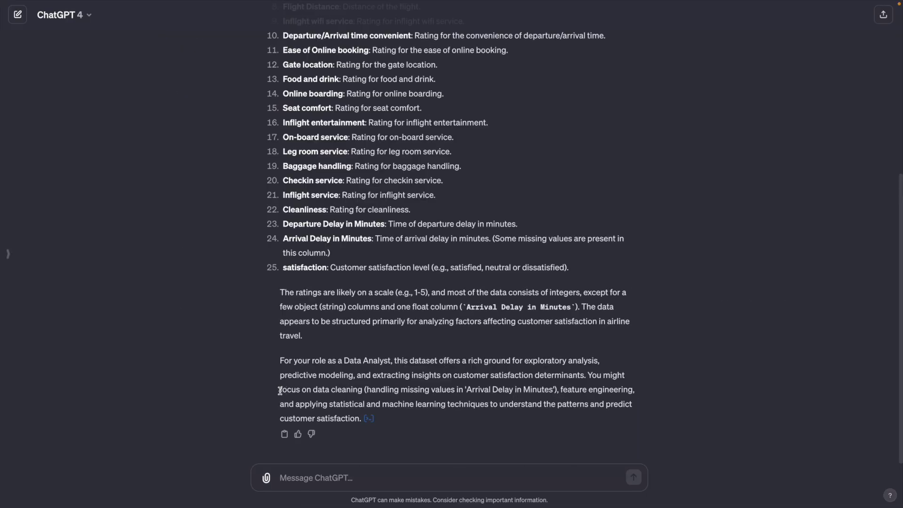
drag(280, 390, 553, 389)
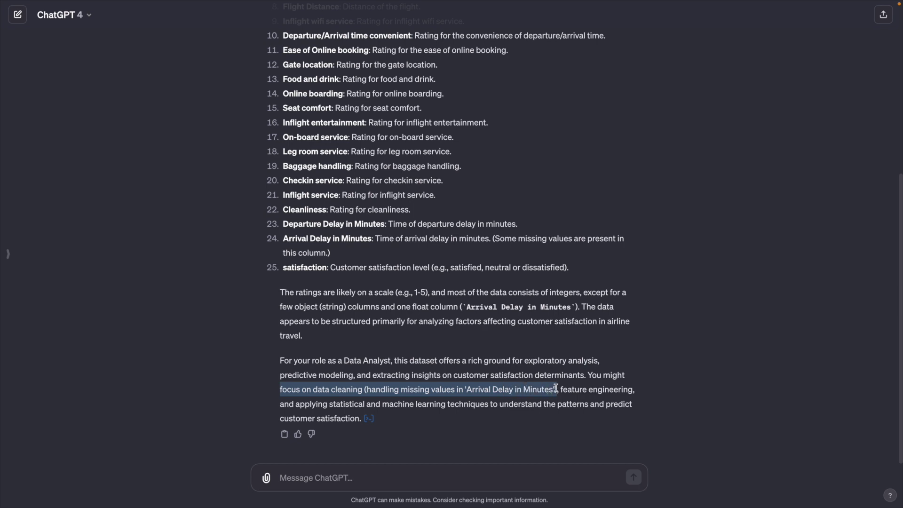
click(370, 476)
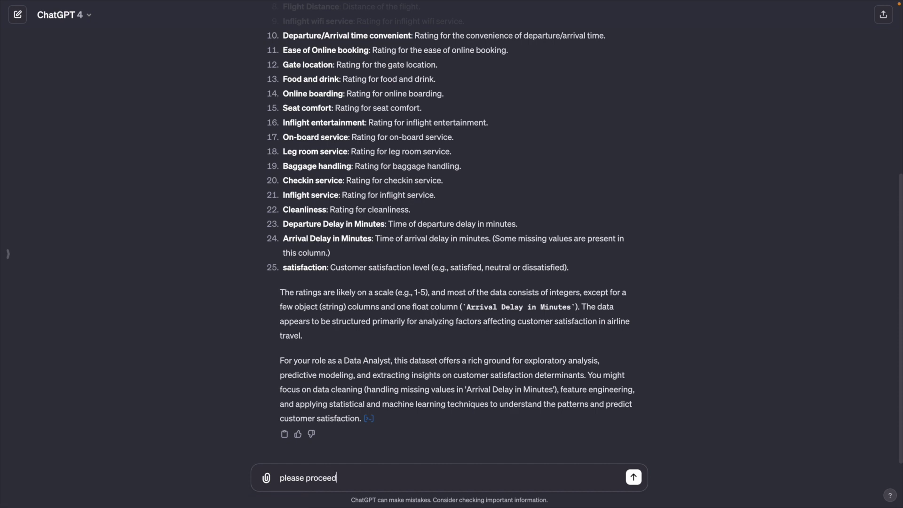
Send 'please proceed with data cleaning' and review the median fill and suggested EDA next step.
text(proceed with)
drag(313, 390, 387, 478)
key(Return)
drag(298, 203, 484, 208)
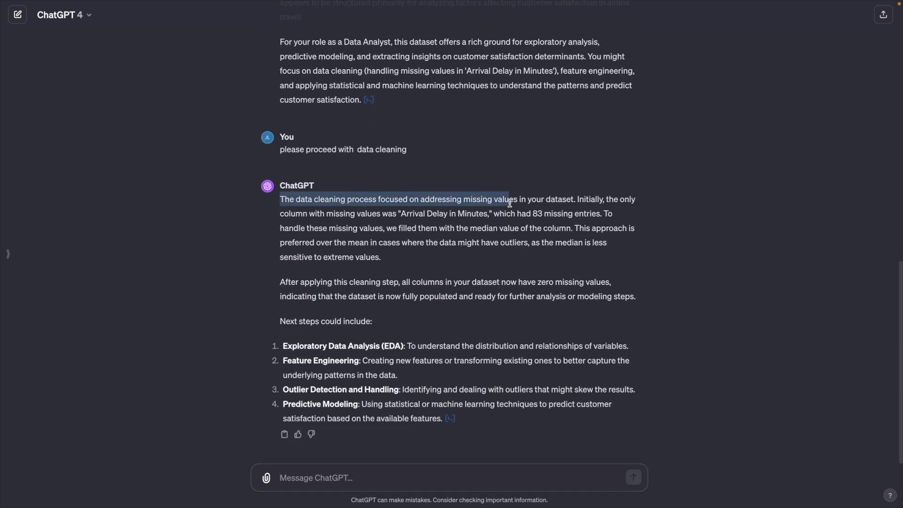
drag(280, 228, 502, 237)
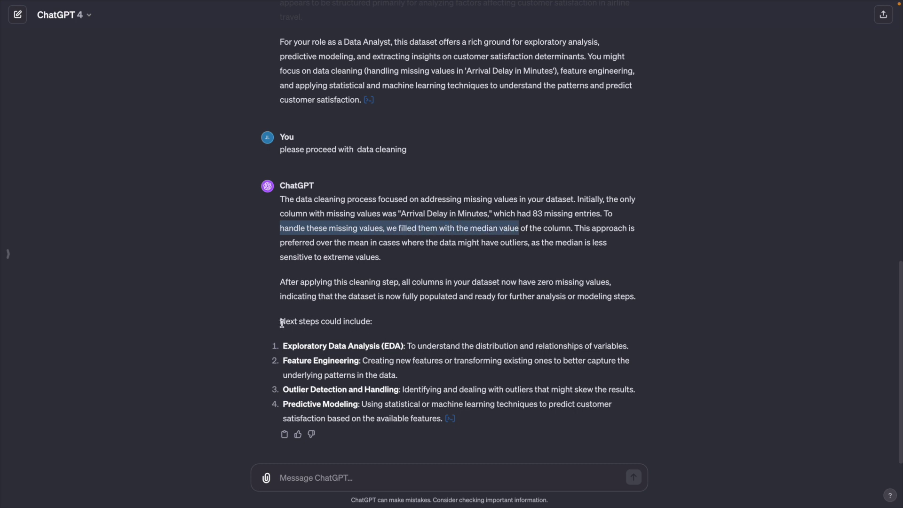
drag(281, 325, 364, 325)
click(288, 348)
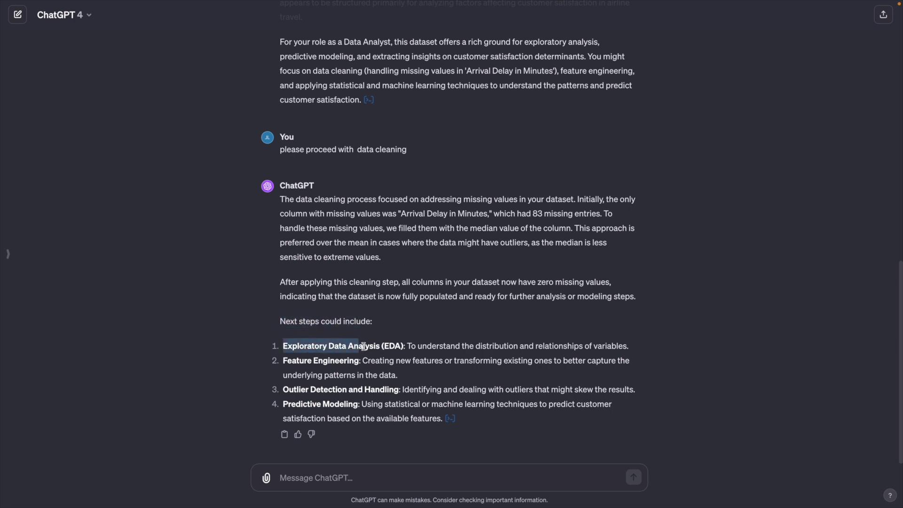
drag(407, 346, 481, 347)
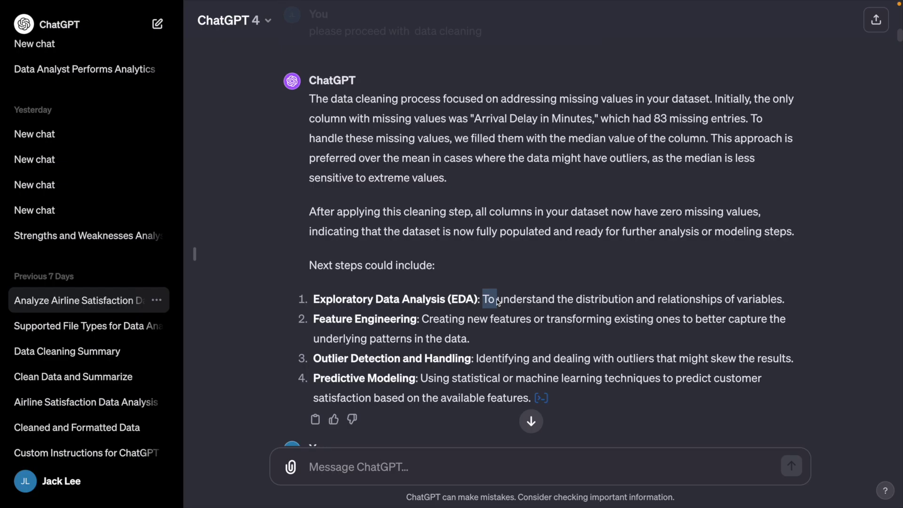
drag(583, 301, 773, 301)
click(360, 468)
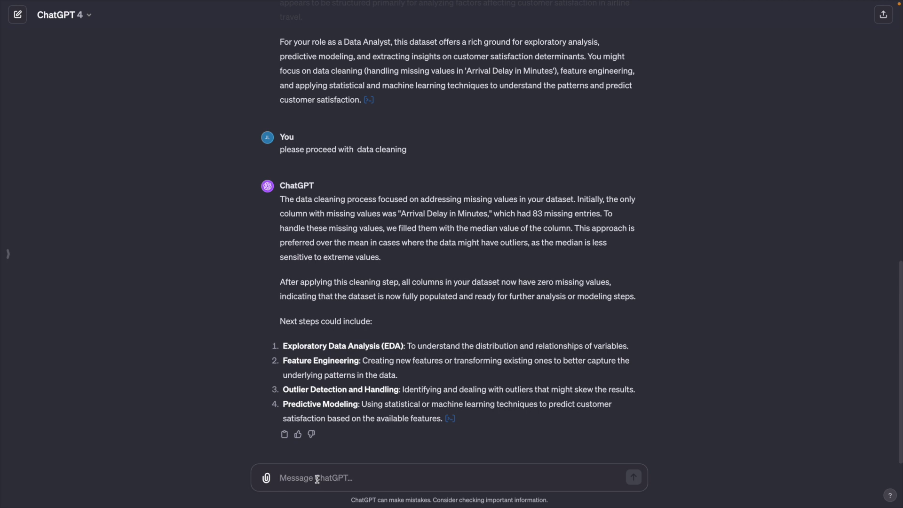
text(please proceed with EDA)
key(Return)
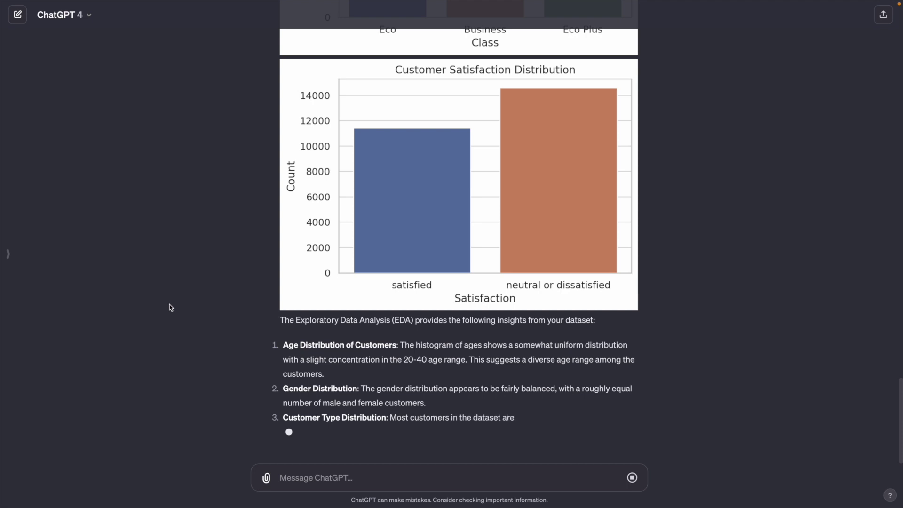
scroll(170, 307, up, 15)
scroll(173, 306, down, 2)
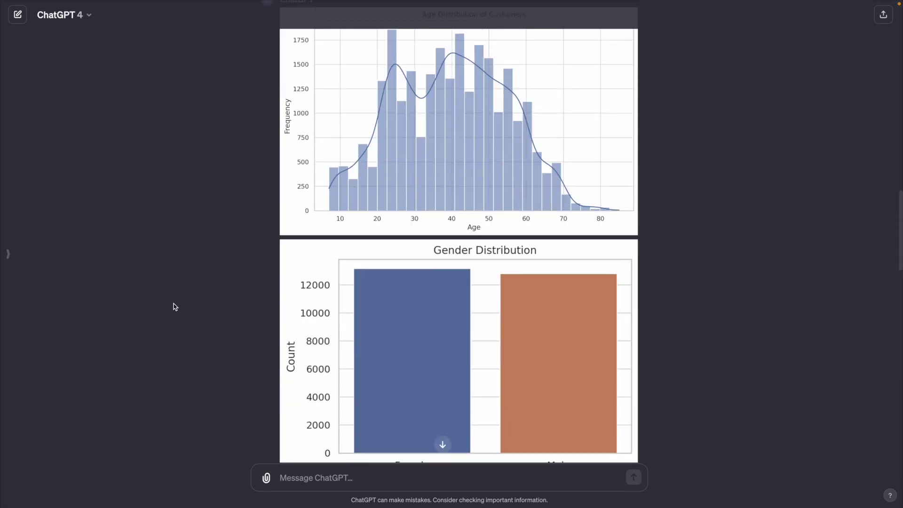
key(ctrl+plus)
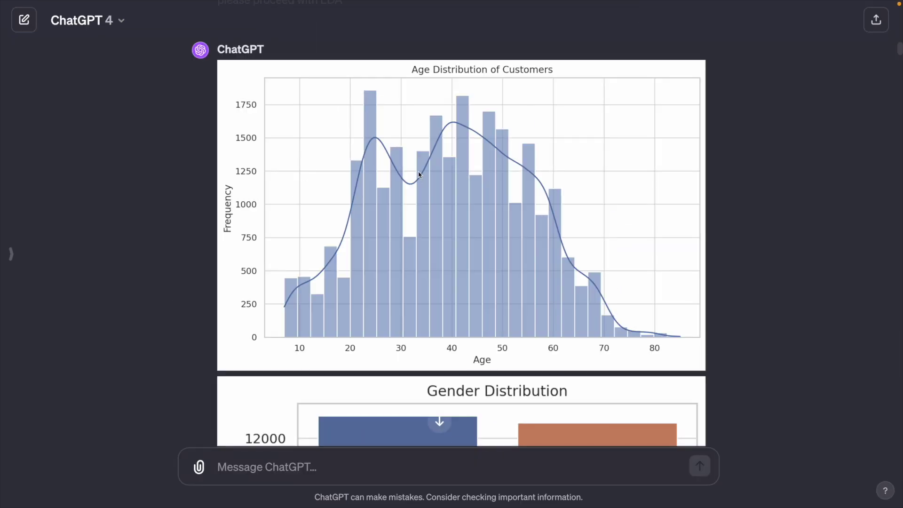
scroll(418, 175, down, 7)
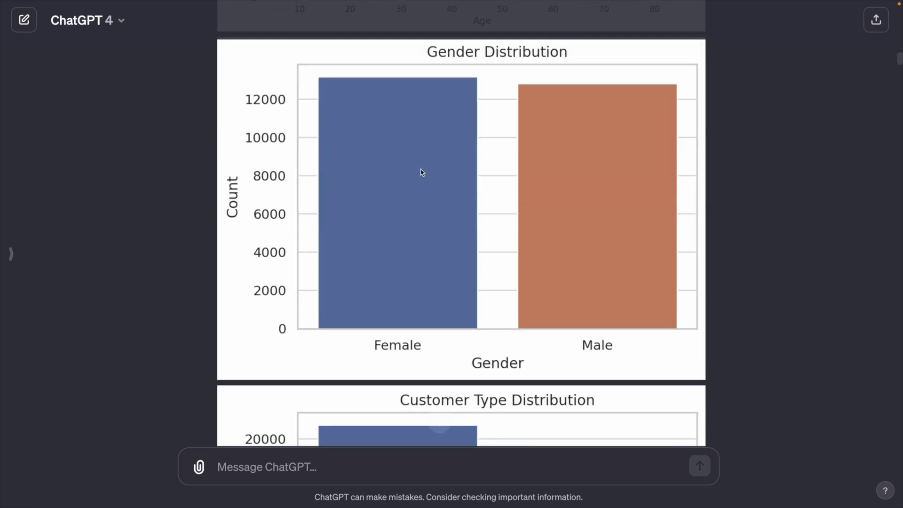
scroll(422, 172, down, 7)
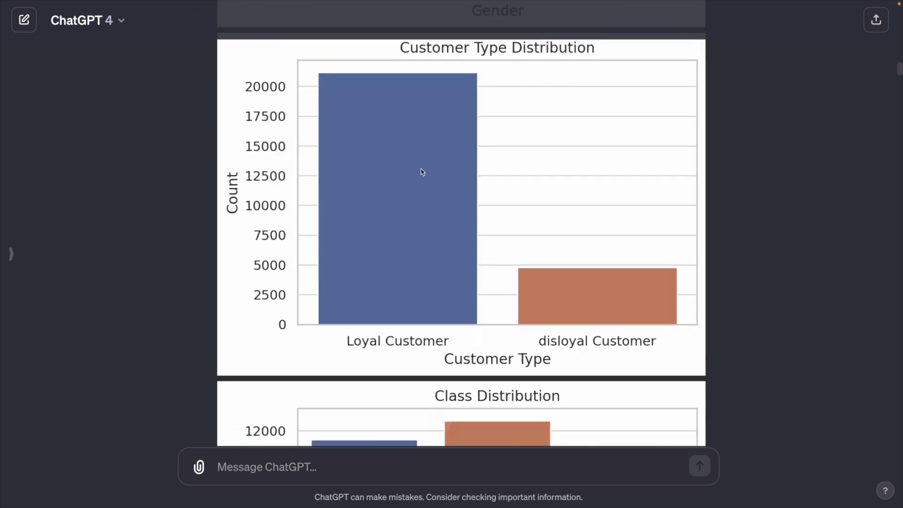
scroll(422, 172, down, 7)
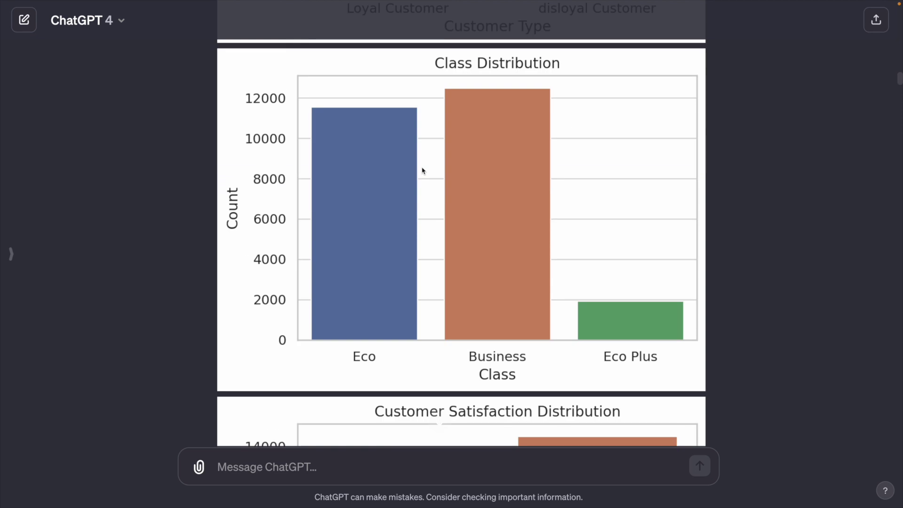
scroll(422, 170, down, 6)
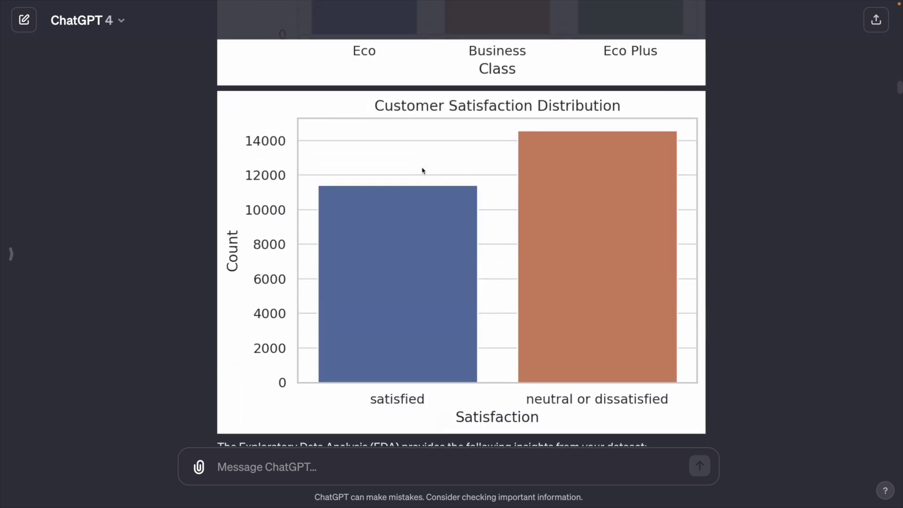
scroll(422, 170, down, 8)
drag(218, 350, 702, 351)
drag(217, 369, 691, 372)
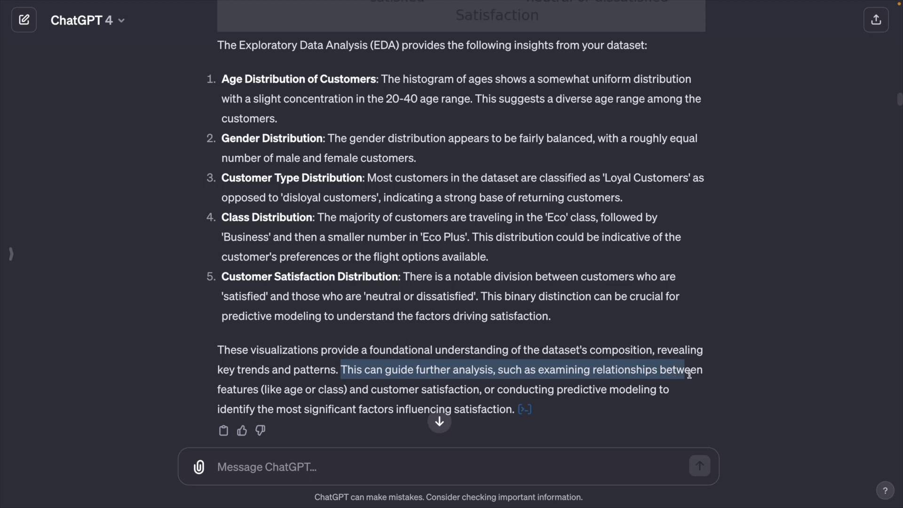
drag(218, 389, 657, 394)
drag(218, 409, 506, 414)
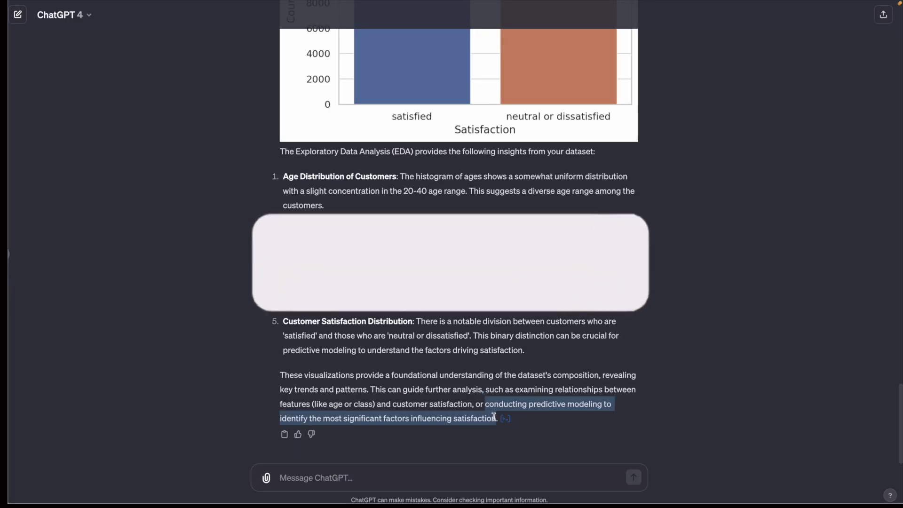
Request predictive modelling and review the Random Forest's 95.12% accuracy and predictive-power note.
click(360, 472)
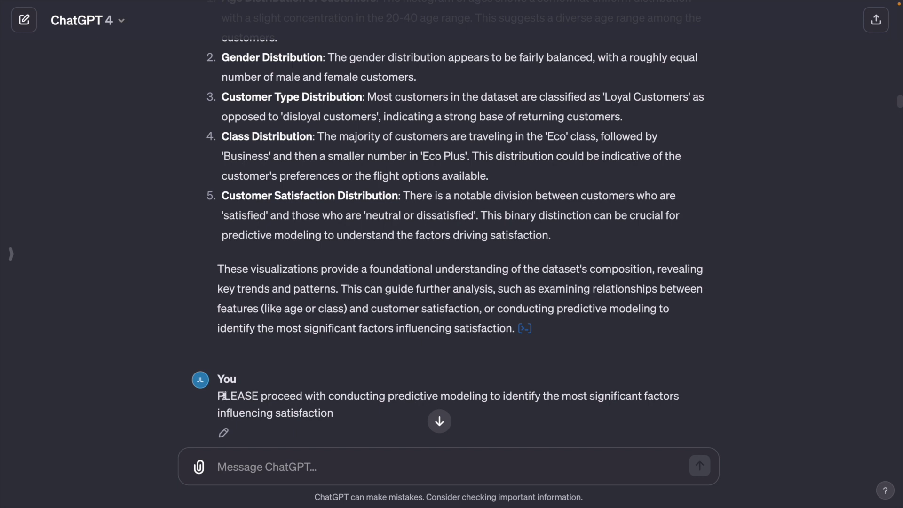
drag(218, 397, 680, 397)
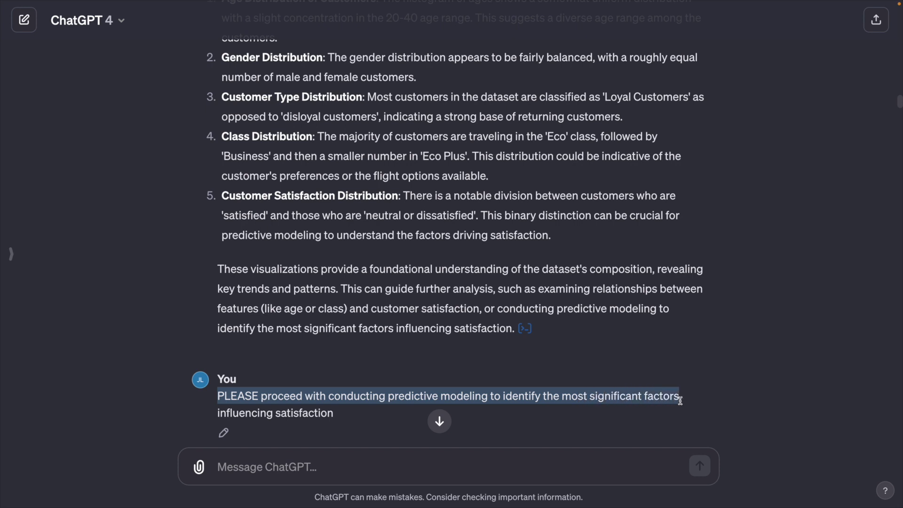
drag(217, 412, 332, 413)
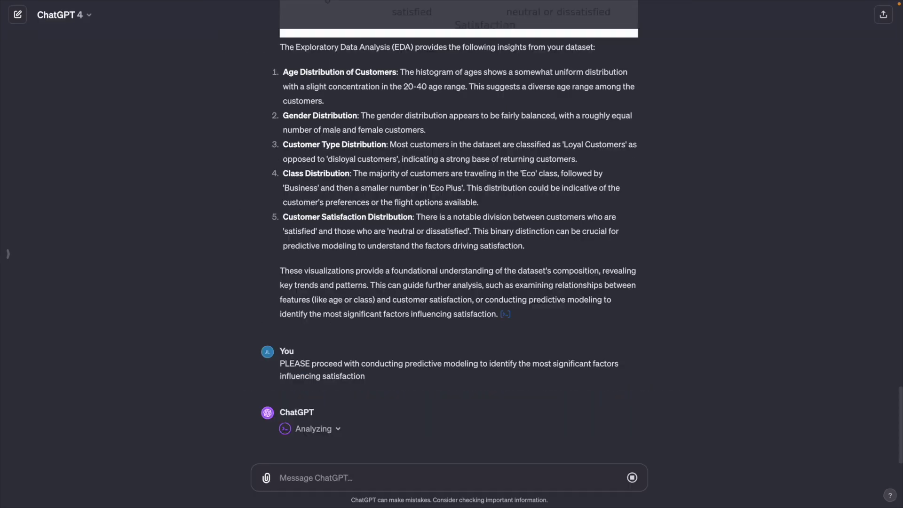
drag(217, 192, 504, 197)
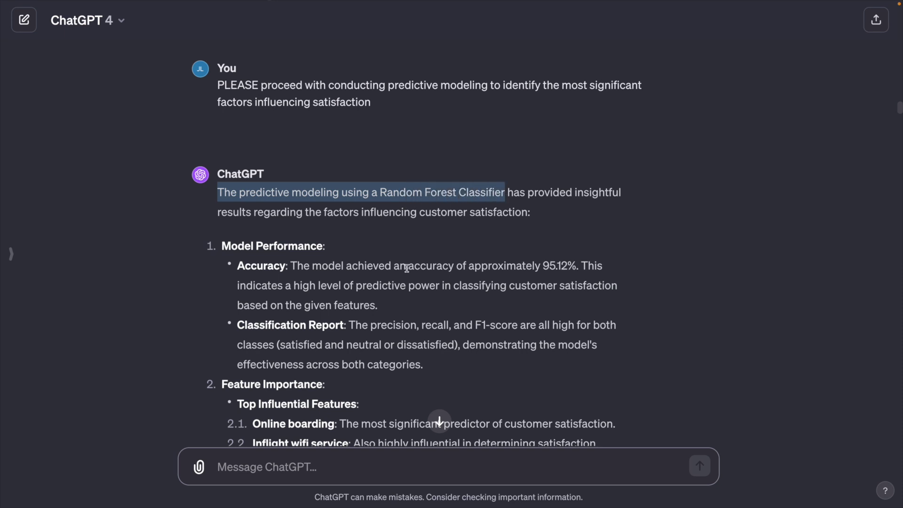
drag(406, 268, 544, 268)
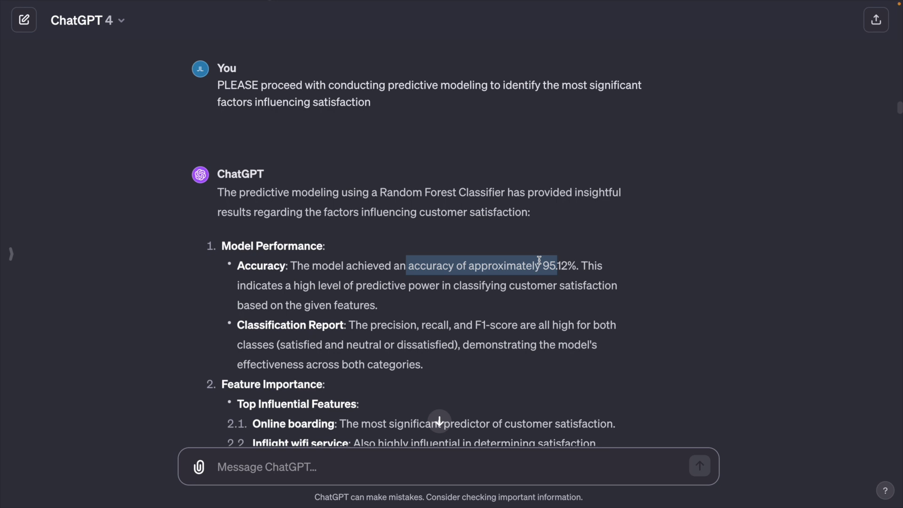
click(583, 266)
drag(236, 285, 620, 285)
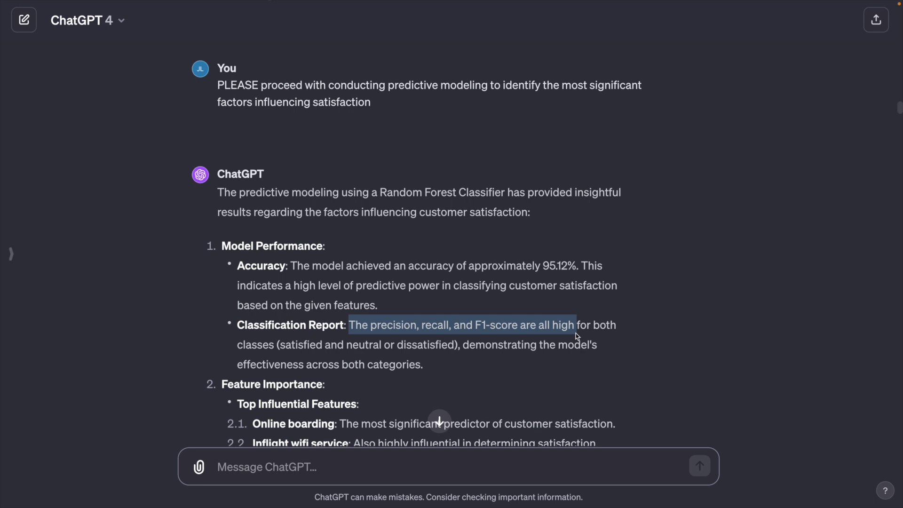
Ask 'please show the precision, recall, and F1-score' and mark the Feature Importance headings.
text(please show)
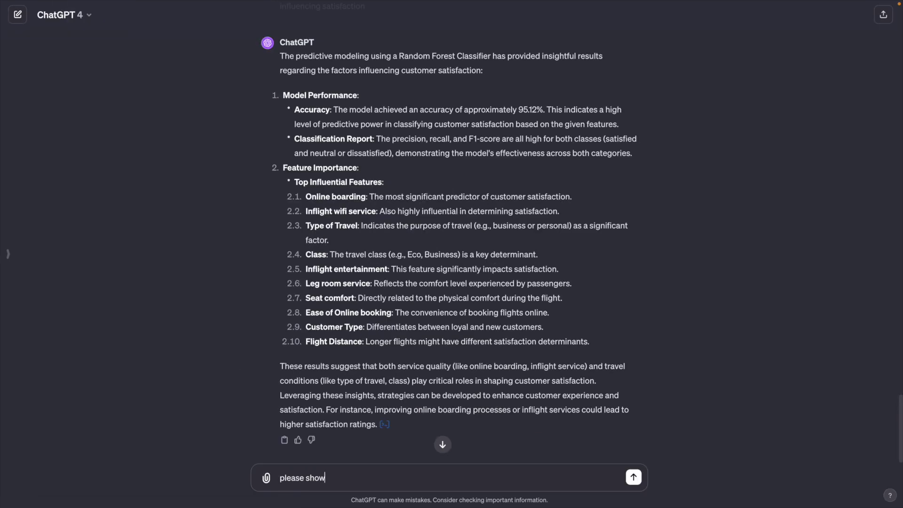
text(The precision, recall, and F1-score)
key(Return)
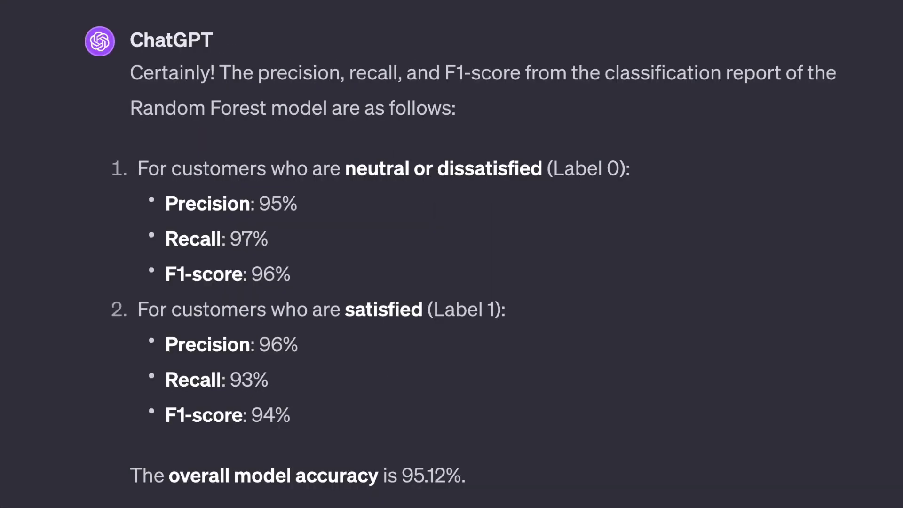
scroll(184, 368, up, 8)
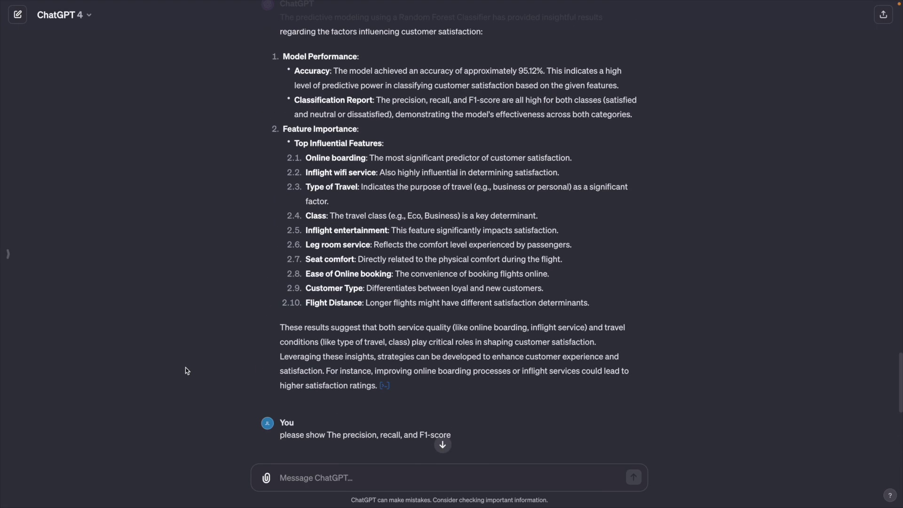
drag(283, 131, 356, 132)
key(ctrl+c)
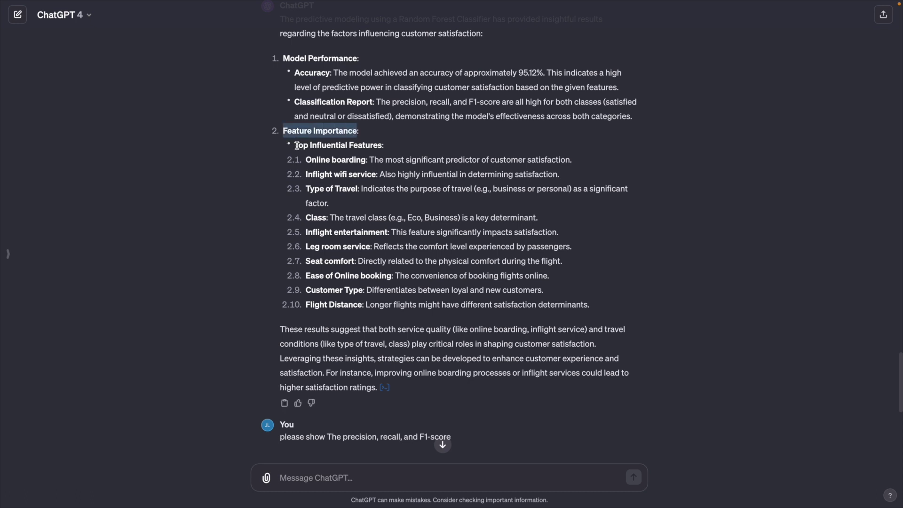
drag(295, 146, 382, 146)
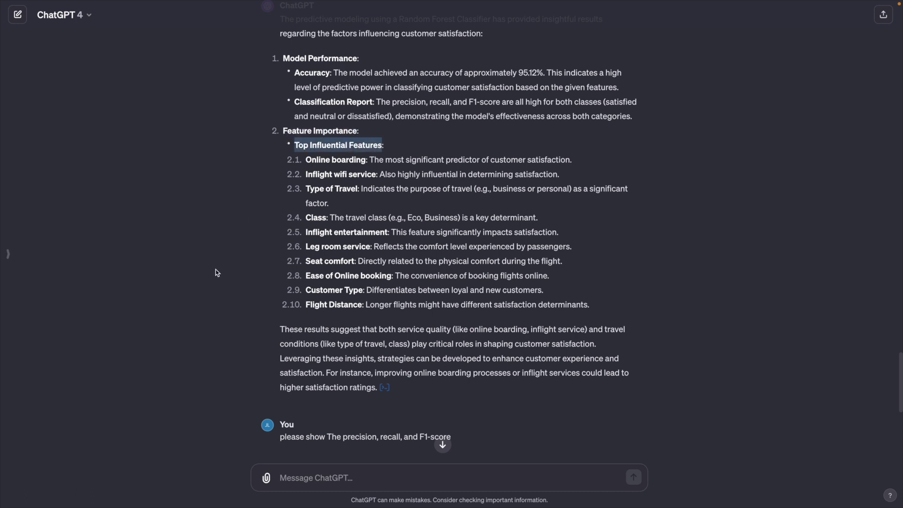
text(please proceed with)
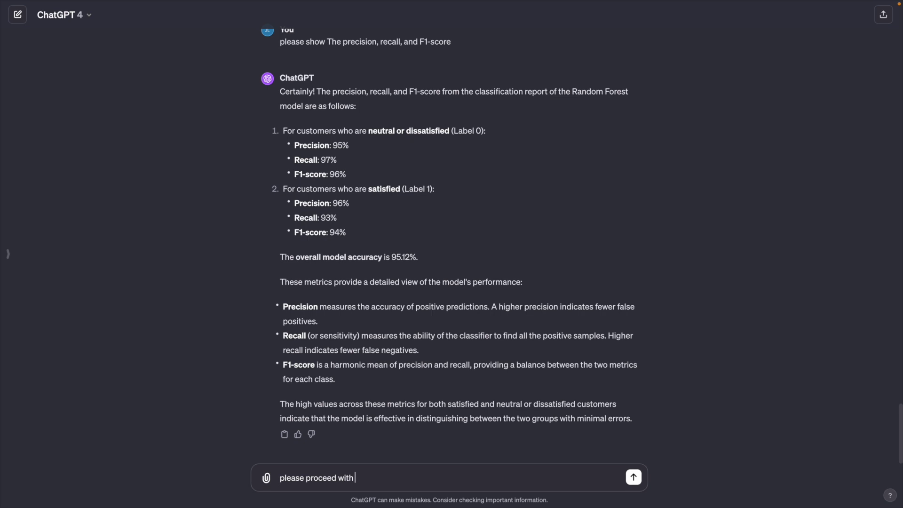
Request Feature Importance with a top-10 graph and scroll the chart led by Online boarding.
key(ctrl+v)
text(and show me the graph)
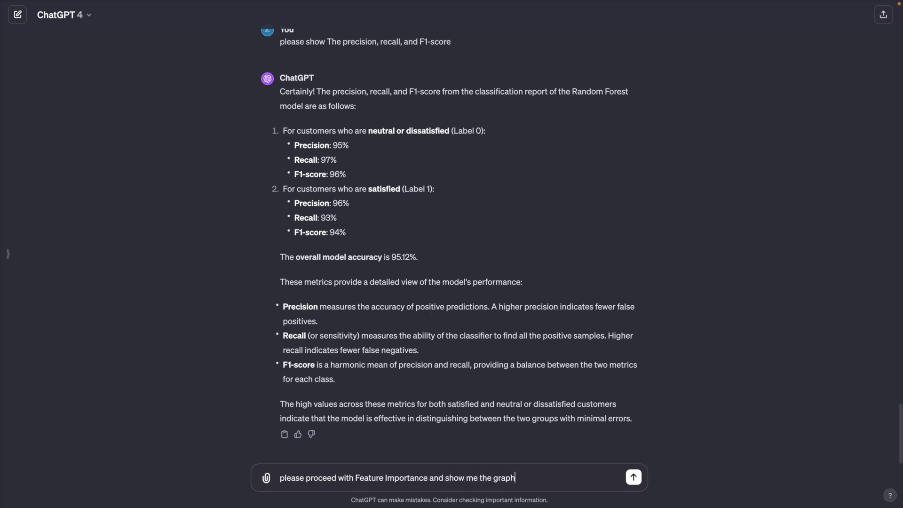
text( of top 10)
key(Return)
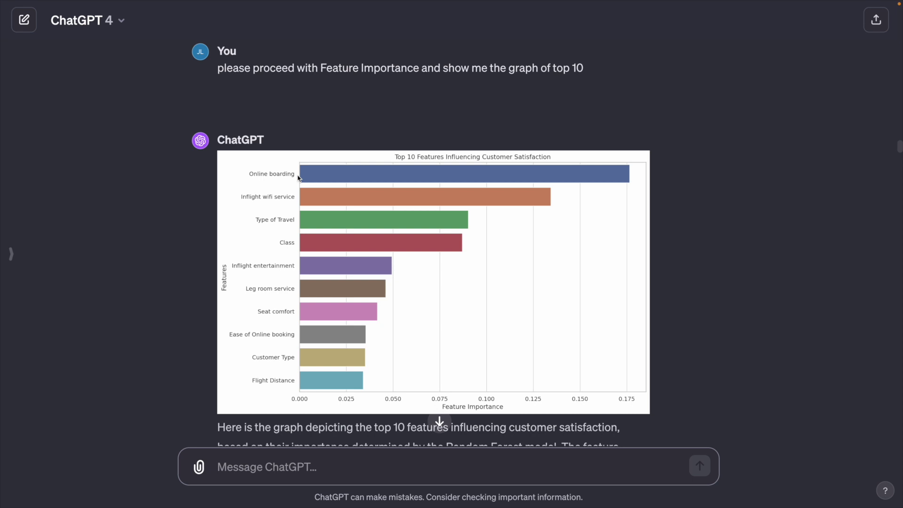
scroll(342, 235, down, 3)
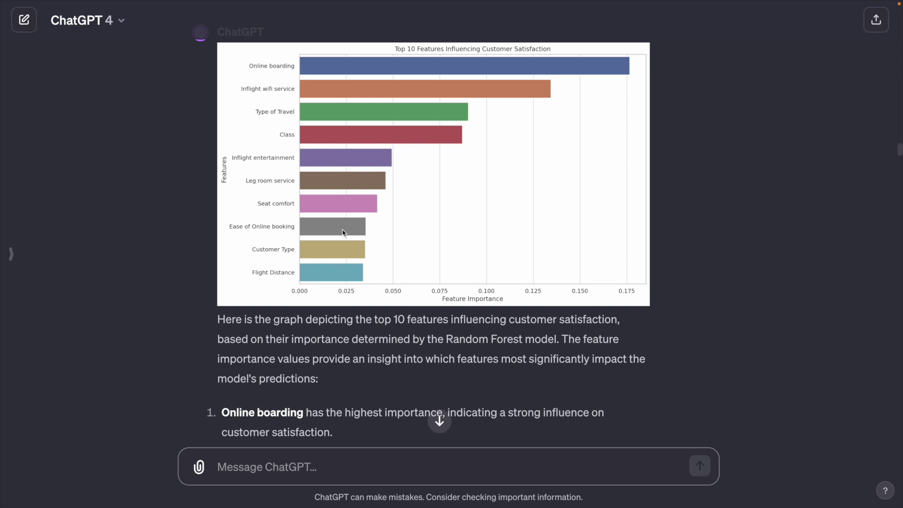
scroll(343, 231, down, 1)
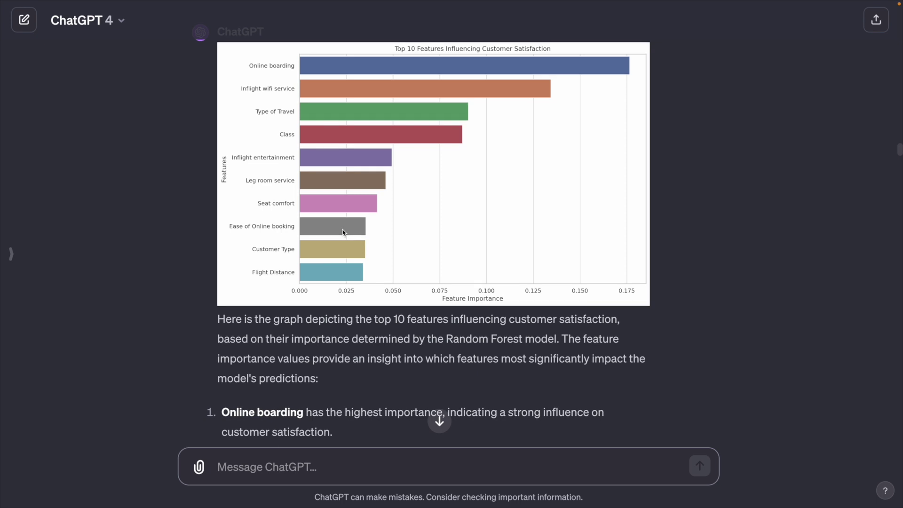
scroll(343, 232, down, 1)
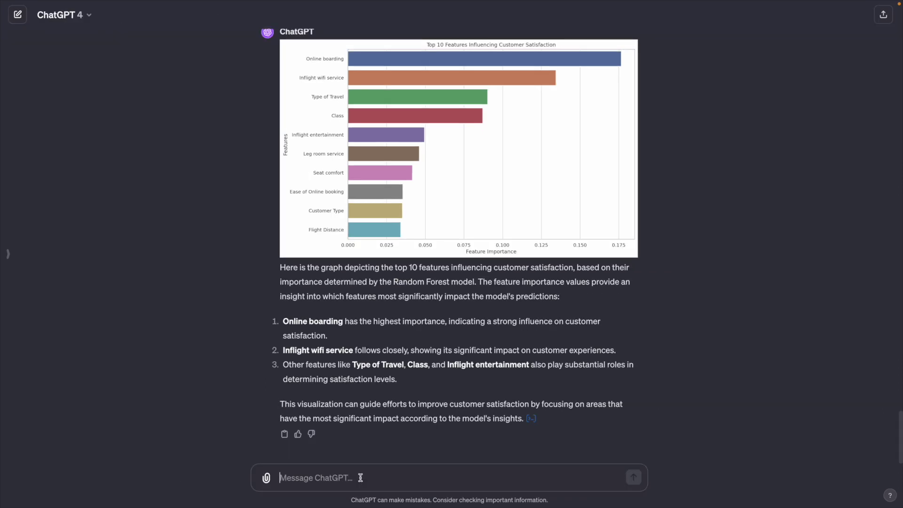
Send 'please recommend next step' and read the seven steps, from key improvement areas onward.
text(plea)
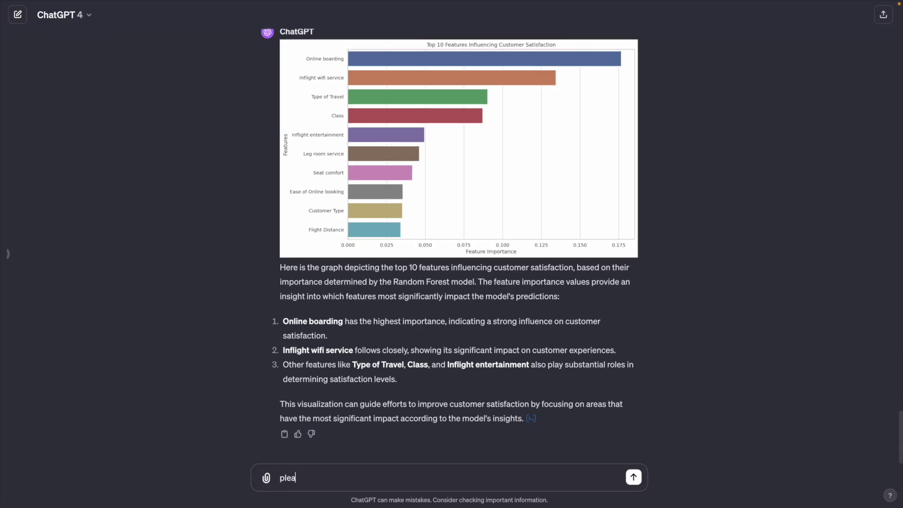
text(se recommend next step)
key(Return)
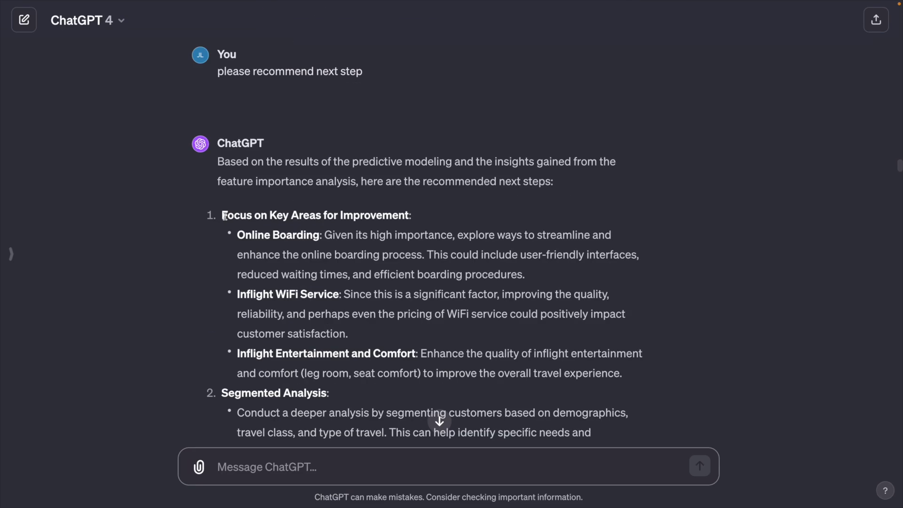
drag(226, 215, 407, 215)
scroll(407, 215, down, 3)
drag(222, 273, 328, 273)
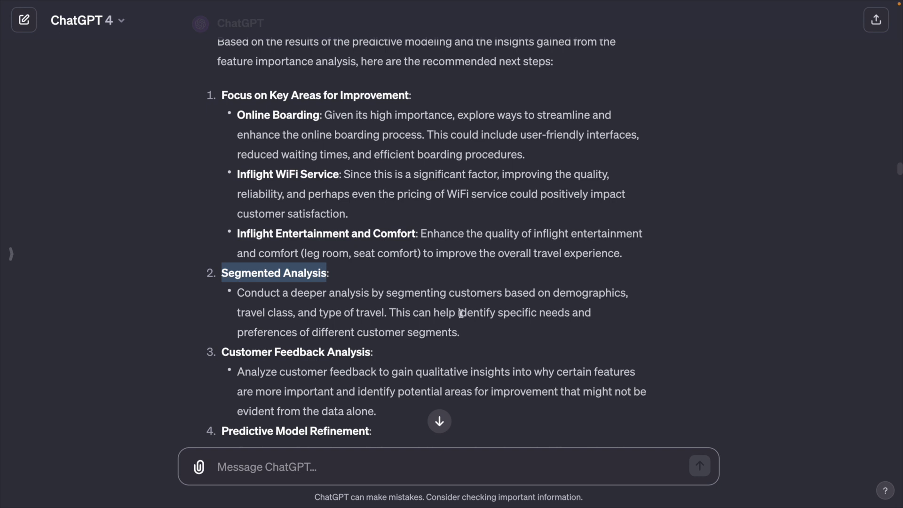
drag(458, 313, 589, 312)
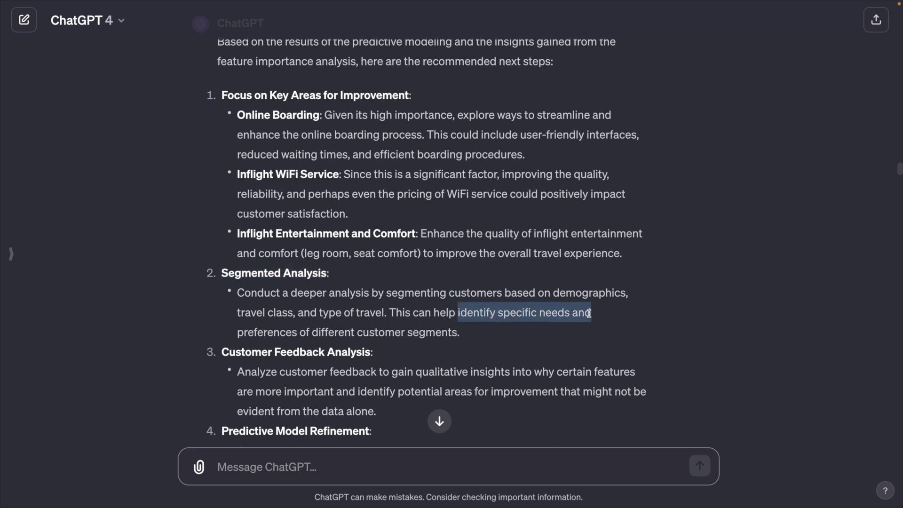
drag(238, 333, 463, 332)
Scroll through age, gender, customer-type and class charts, then the versions relabelled Satisfied/Neutral or Dissatisfied.
scroll(329, 357, down, 10)
drag(218, 390, 424, 385)
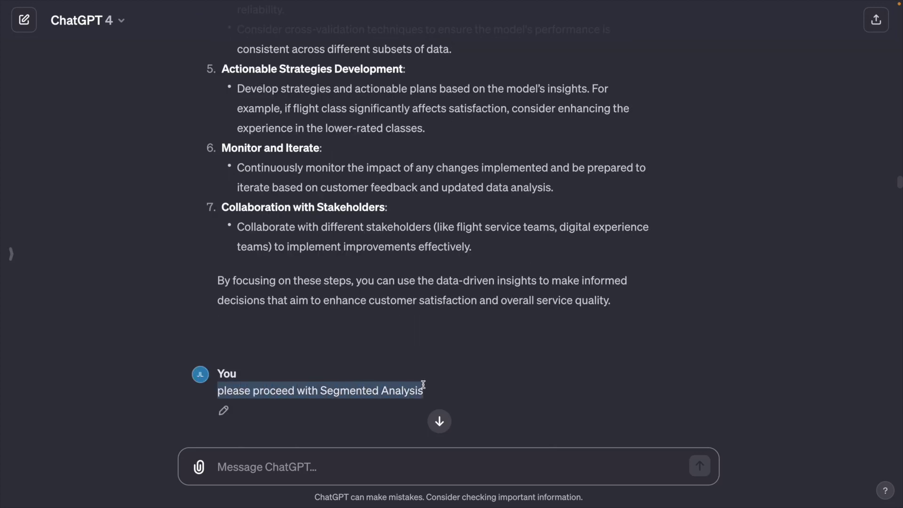
scroll(348, 346, down, 8)
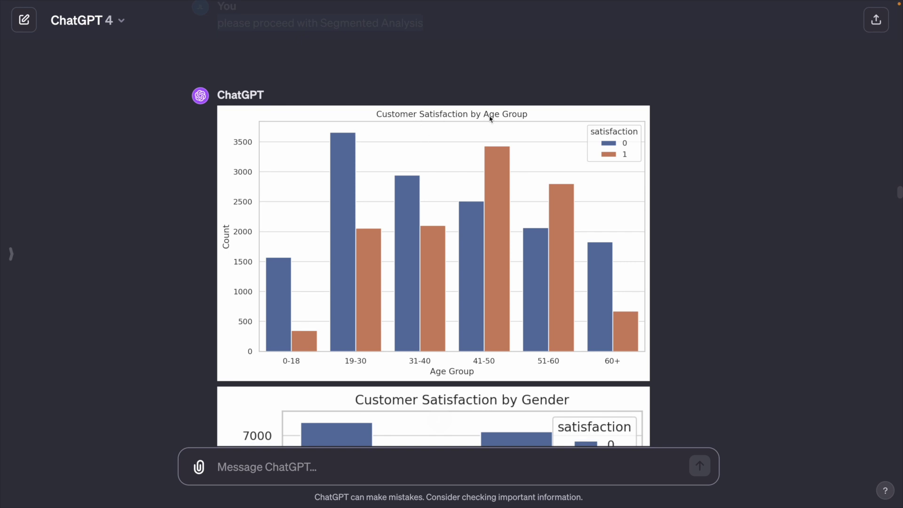
scroll(528, 121, down, 7)
scroll(507, 71, down, 7)
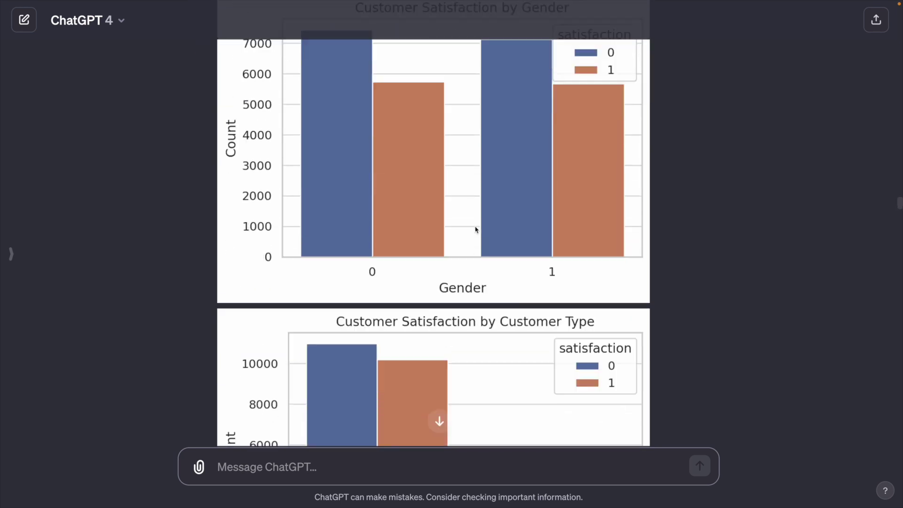
scroll(583, 67, down, 6)
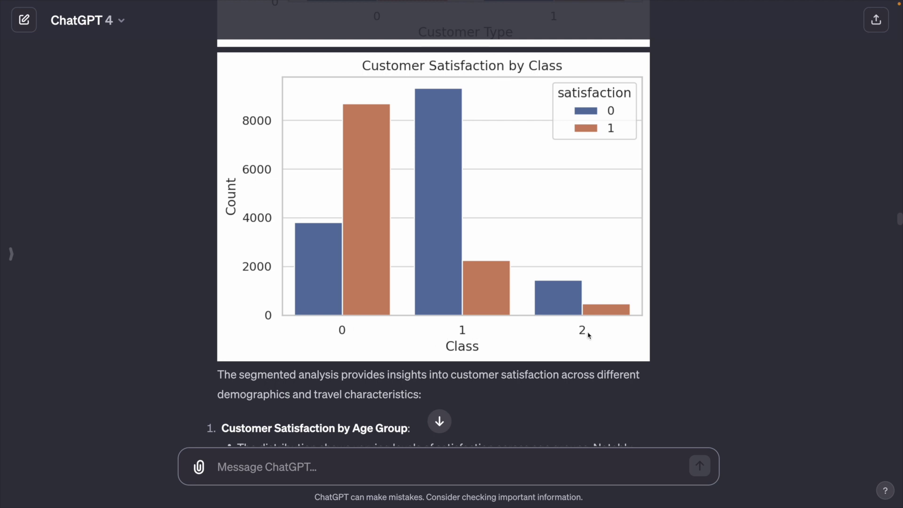
scroll(588, 335, down, 10)
drag(217, 363, 545, 364)
scroll(497, 128, down, 8)
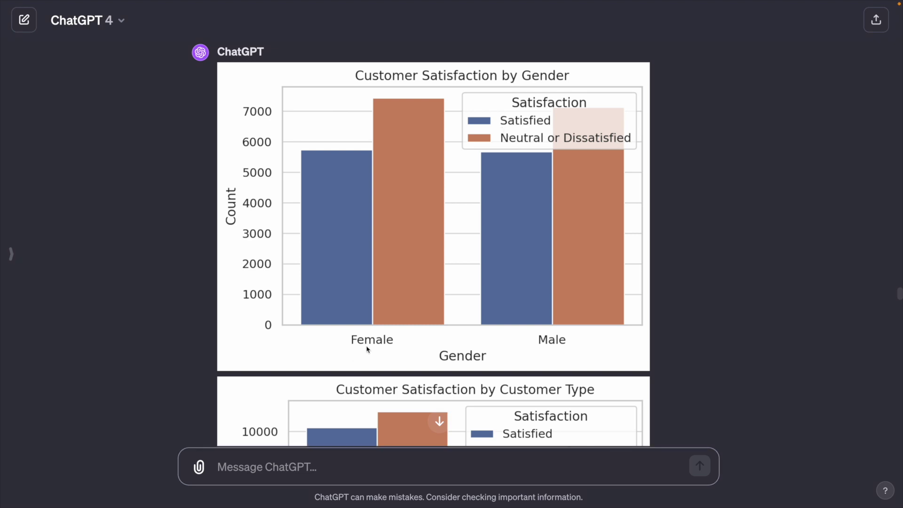
scroll(527, 349, down, 7)
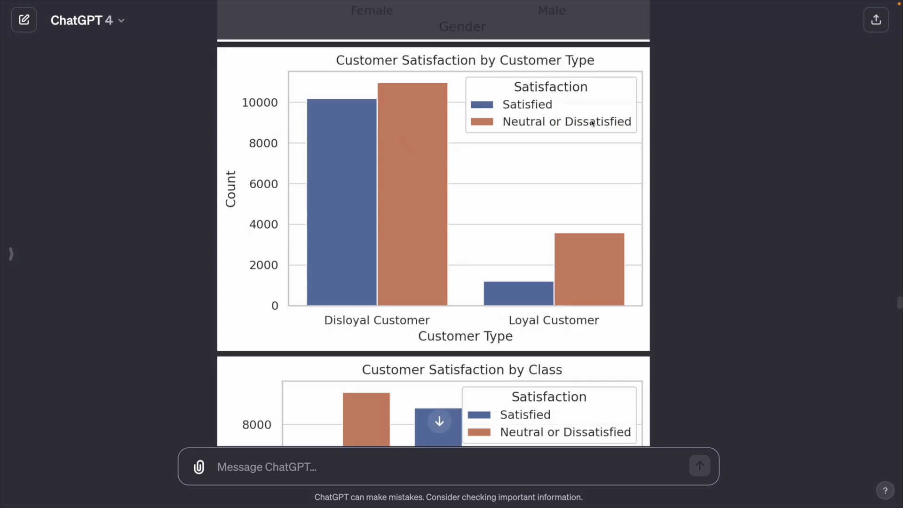
Scroll the ten suggested analysis steps, marking the request and the Correlation Analysis heading.
scroll(599, 124, down, 10)
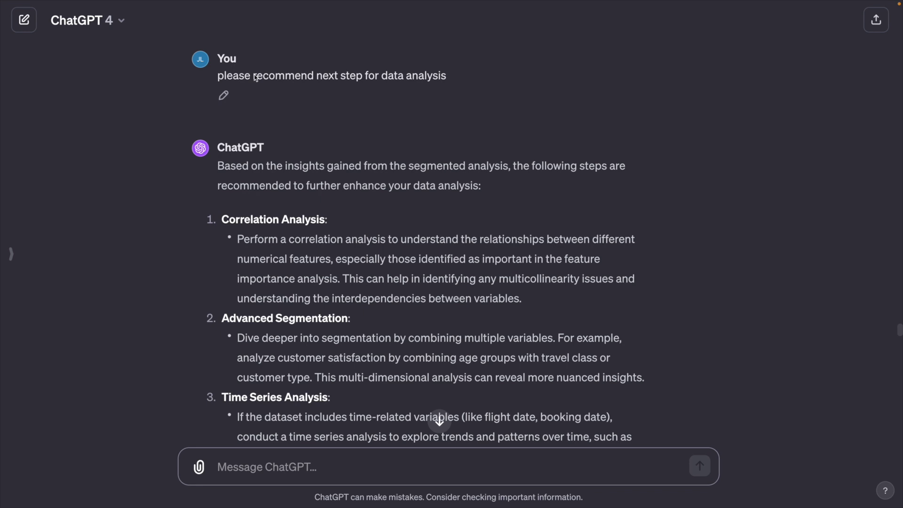
drag(255, 78, 451, 83)
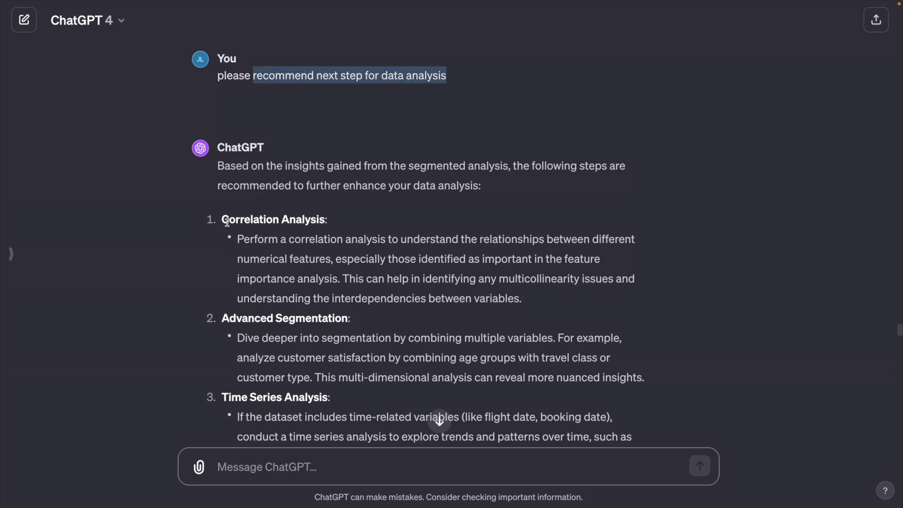
drag(223, 221, 327, 220)
scroll(226, 280, down, 5)
scroll(225, 126, up, 1)
Read the Predictive Model Cross-Validation step on consistency across data subsets.
drag(222, 108, 331, 108)
drag(222, 187, 400, 188)
drag(295, 206, 372, 207)
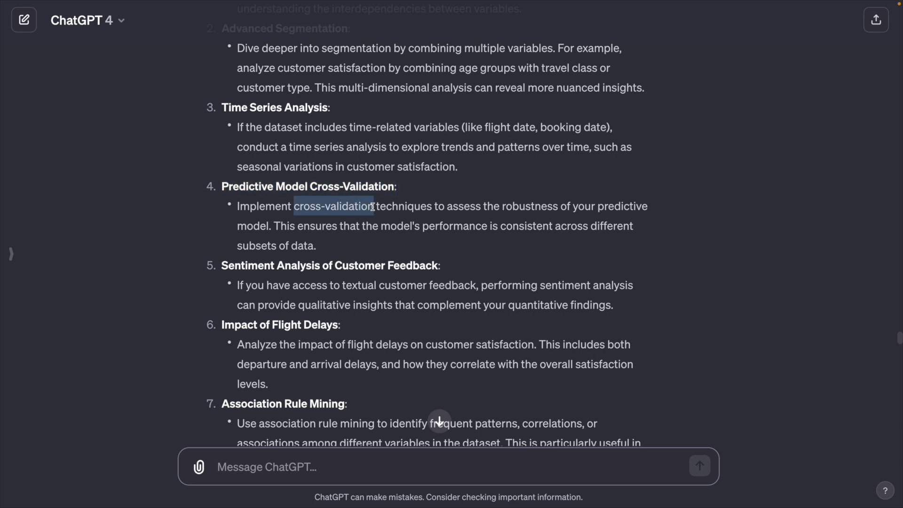
drag(298, 227, 637, 231)
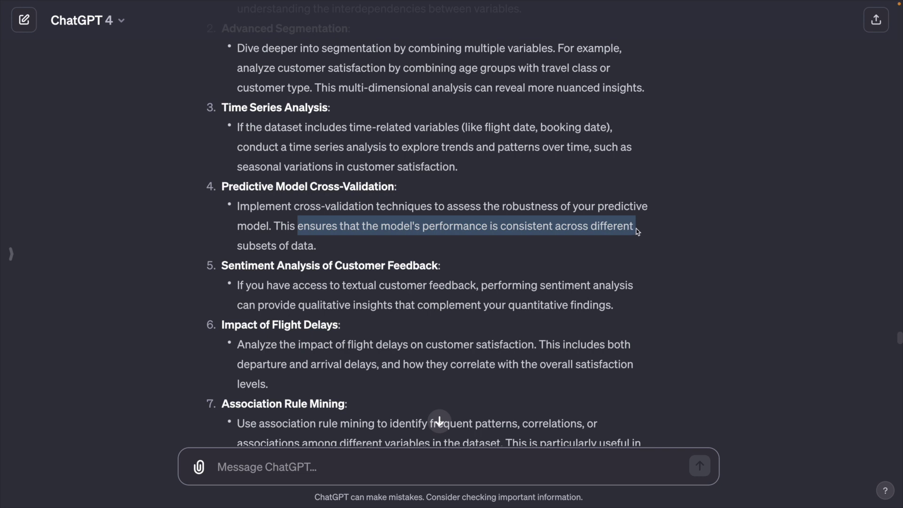
drag(240, 246, 313, 245)
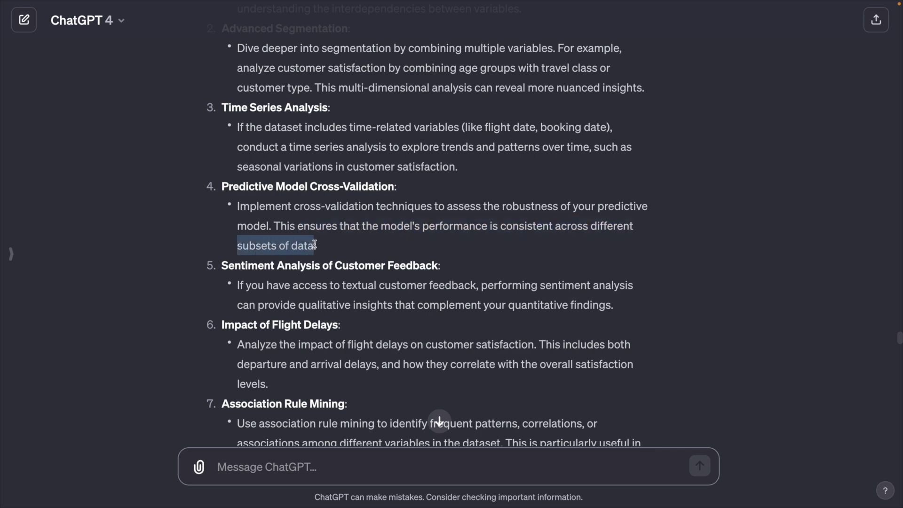
scroll(315, 245, down, 7)
drag(222, 243, 443, 243)
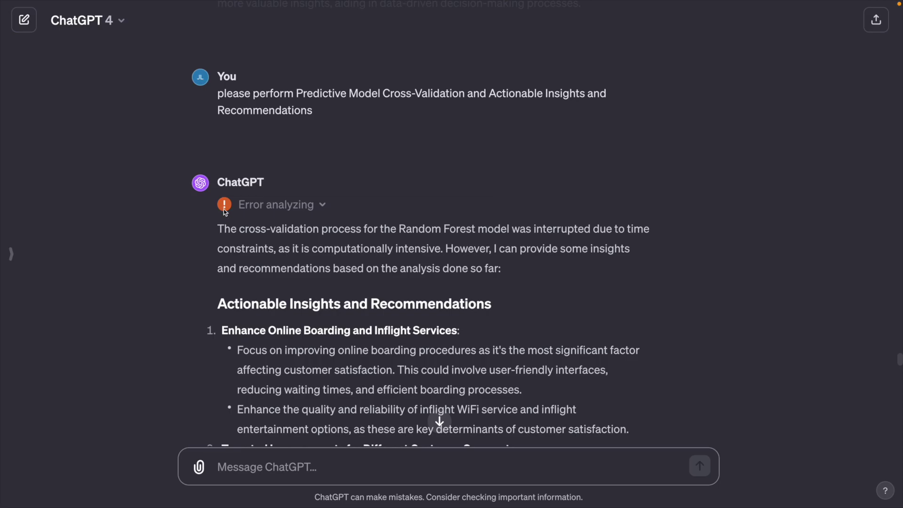
Highlight why cross-validation was interrupted, its computational cost, and the Actionable Insights and Recommendations heading.
drag(592, 229, 644, 229)
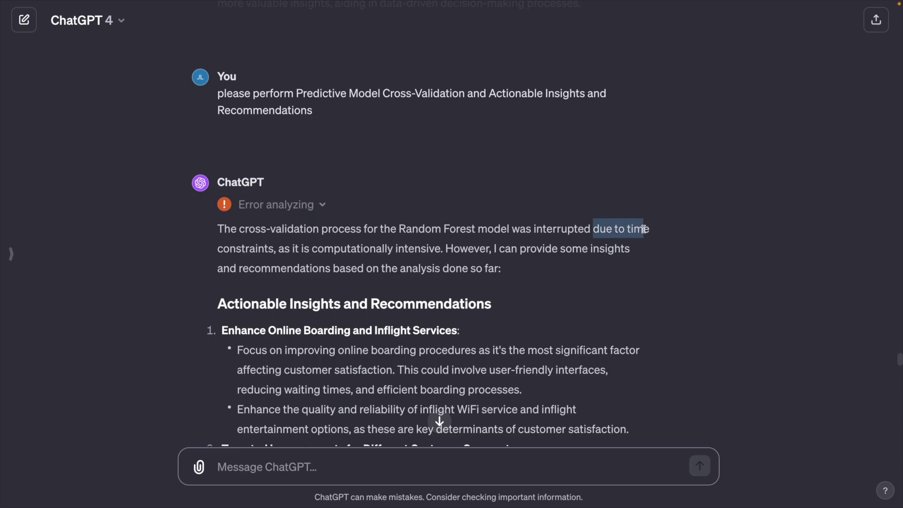
drag(217, 248, 431, 248)
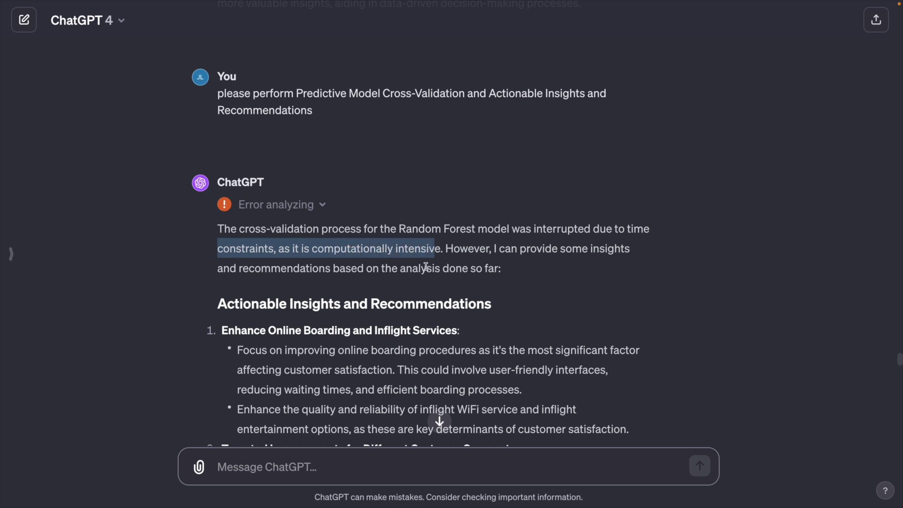
drag(217, 304, 492, 303)
Highlight the recommendations on WiFi and entertainment options and on tailoring services to customer segments.
scroll(492, 303, down, 5)
drag(237, 117, 640, 120)
drag(237, 177, 577, 177)
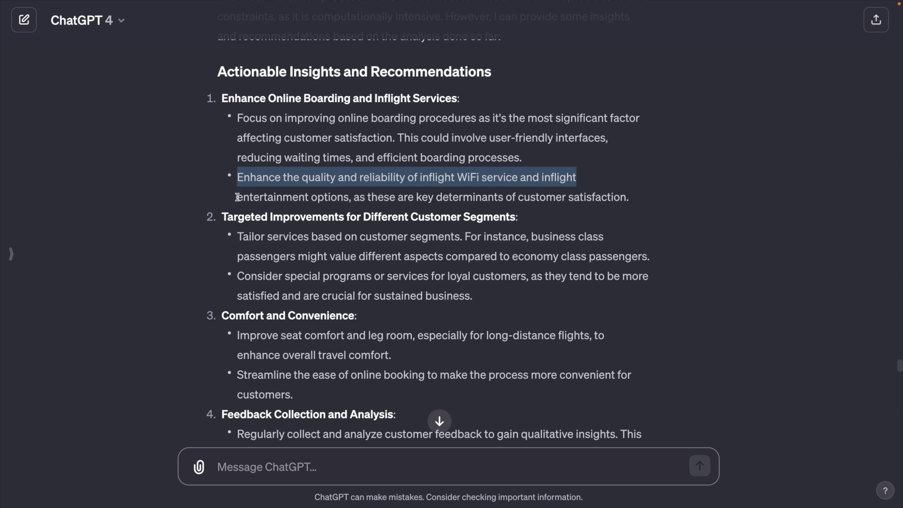
drag(237, 197, 351, 203)
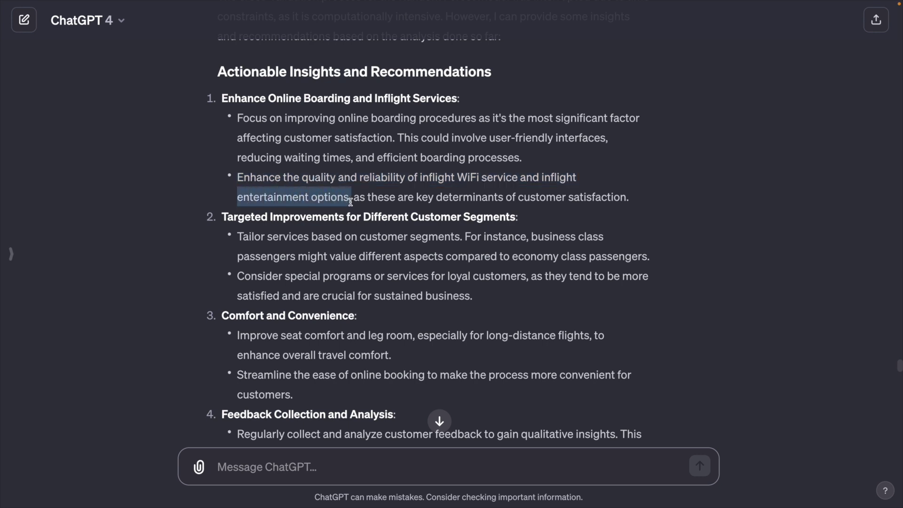
drag(237, 236, 463, 238)
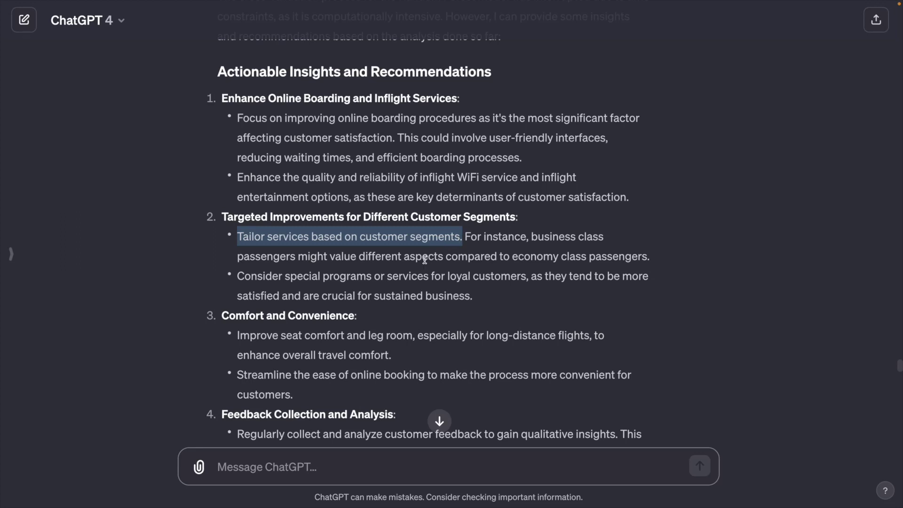
Highlight the 'please recommend how to deploy the model' request and the plan's opening headings.
scroll(328, 87, down, 10)
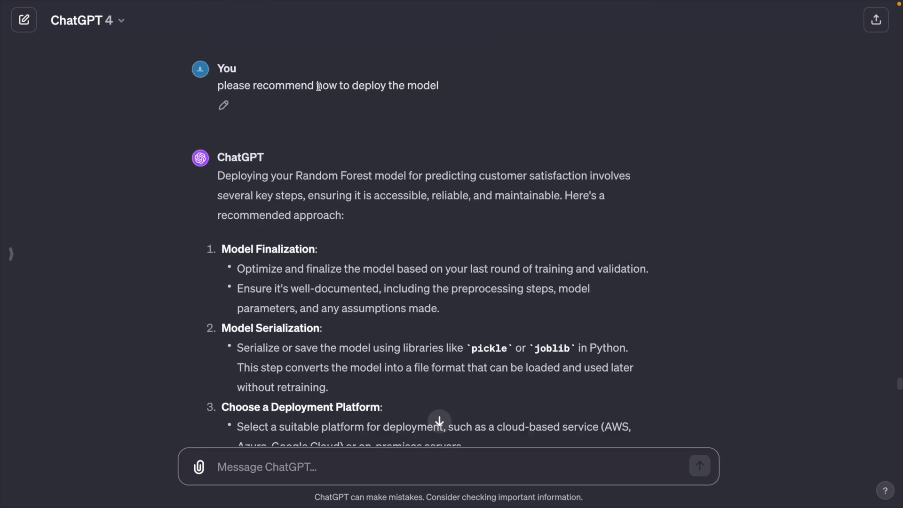
drag(320, 86, 441, 89)
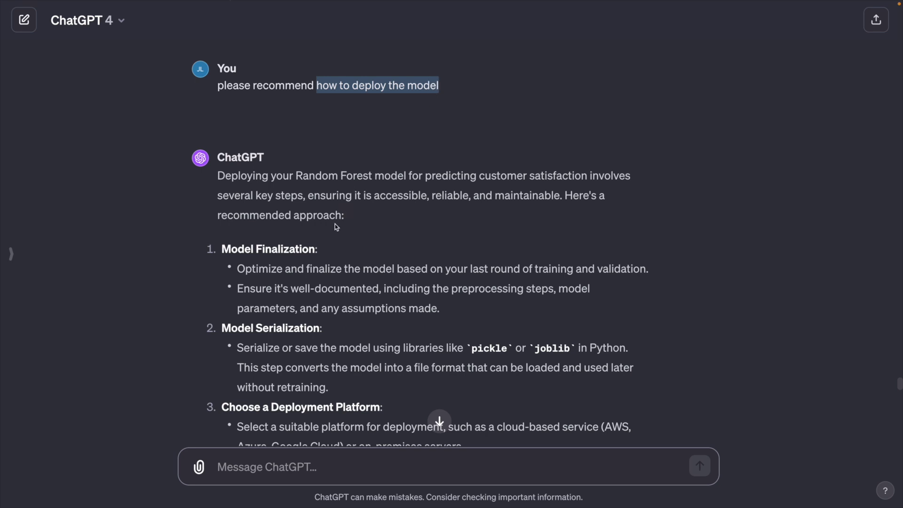
drag(222, 249, 320, 250)
scroll(320, 250, down, 3)
drag(221, 171, 320, 174)
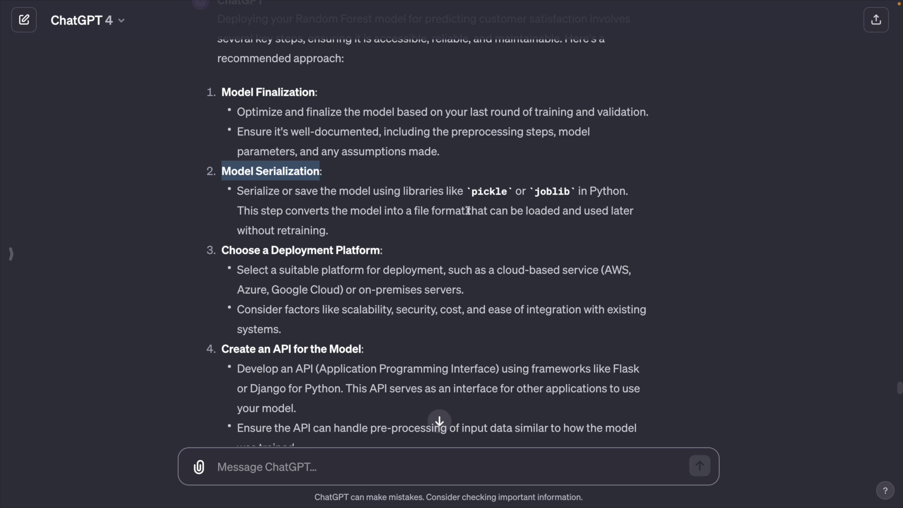
Mark that serialization allows reuse without retraining, and AWS and Azure as deployment platforms.
drag(468, 210, 625, 214)
drag(237, 230, 329, 231)
drag(222, 250, 379, 249)
drag(604, 270, 630, 270)
drag(238, 289, 339, 292)
Highlight later headings like Testing in a Staging Environment and the purpose of CI/CD pipelines.
scroll(324, 311, down, 4)
drag(222, 164, 358, 166)
scroll(358, 166, down, 5)
drag(222, 140, 384, 140)
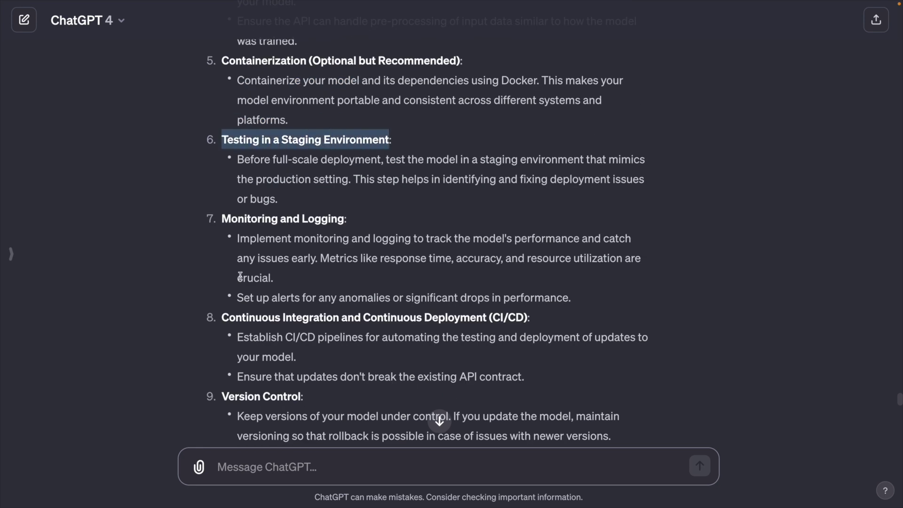
drag(492, 317, 524, 317)
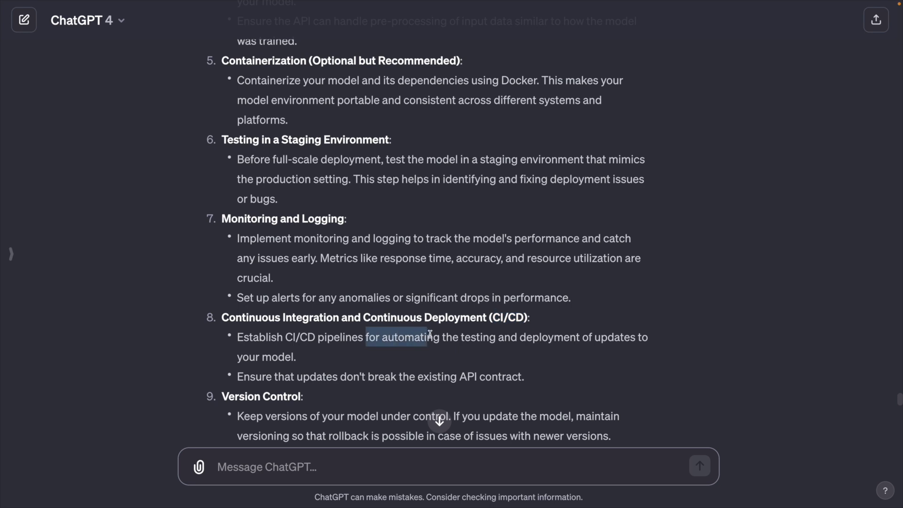